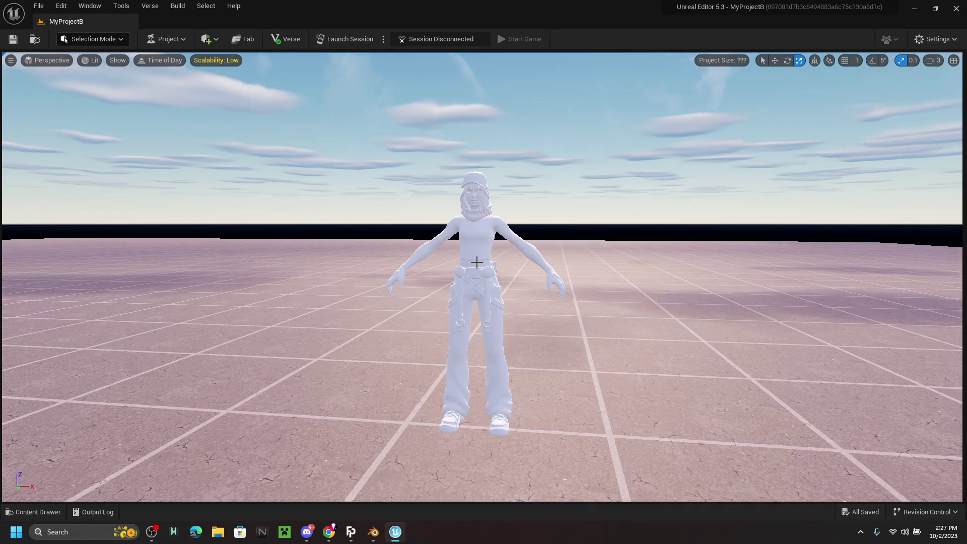
- Scroll the Fortnite Porting Outfits grid to the top, then bring up Discord's #download channel
drag(534, 223, 411, 320)
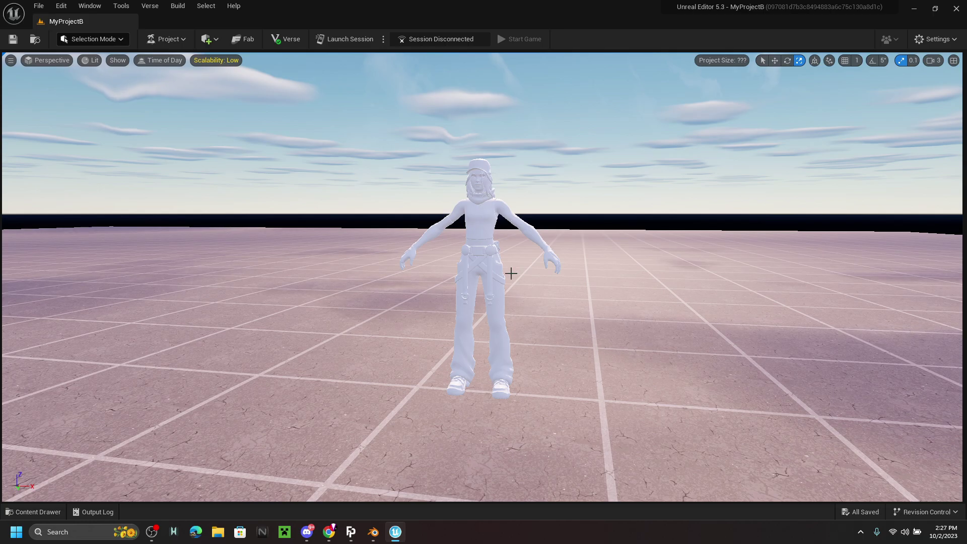
mouse_move(353, 533)
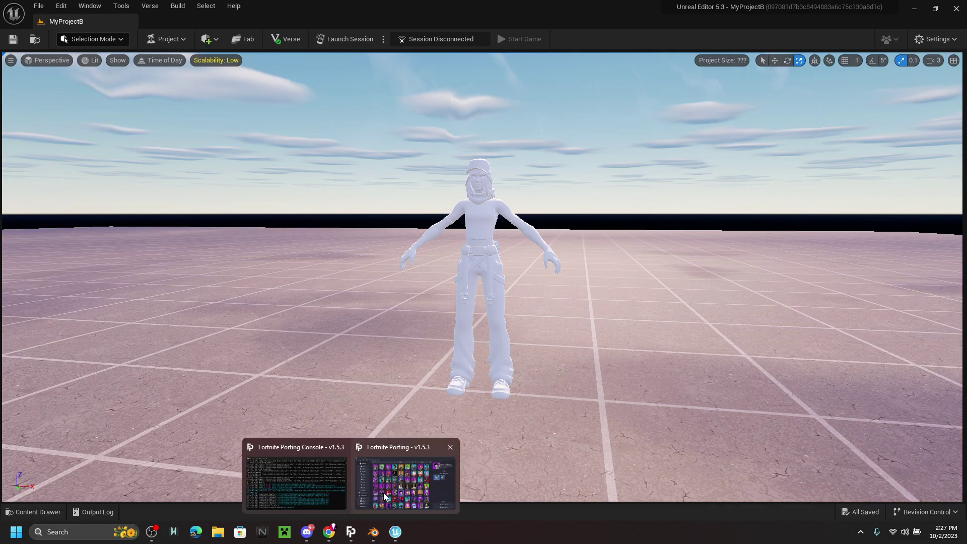
click(405, 473)
scroll(437, 274, up, 3)
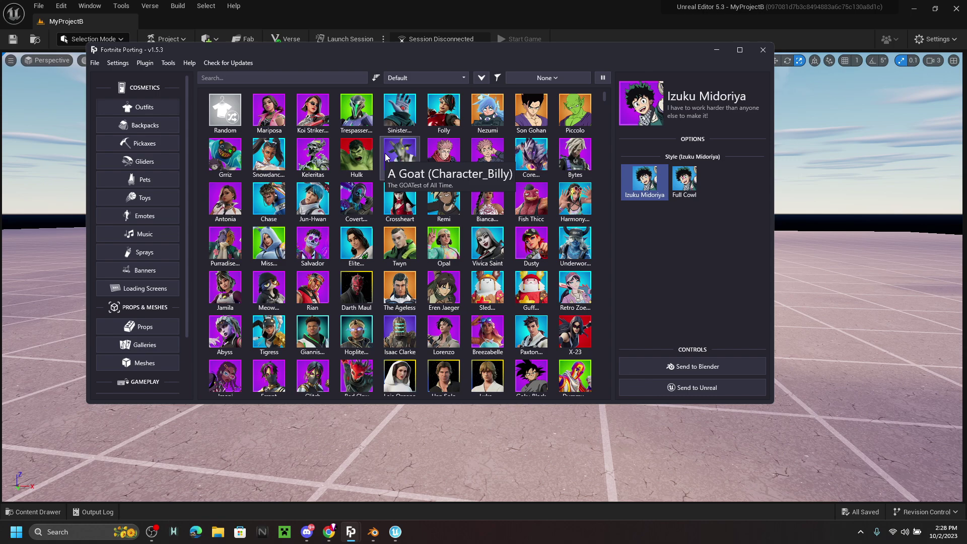
click(306, 533)
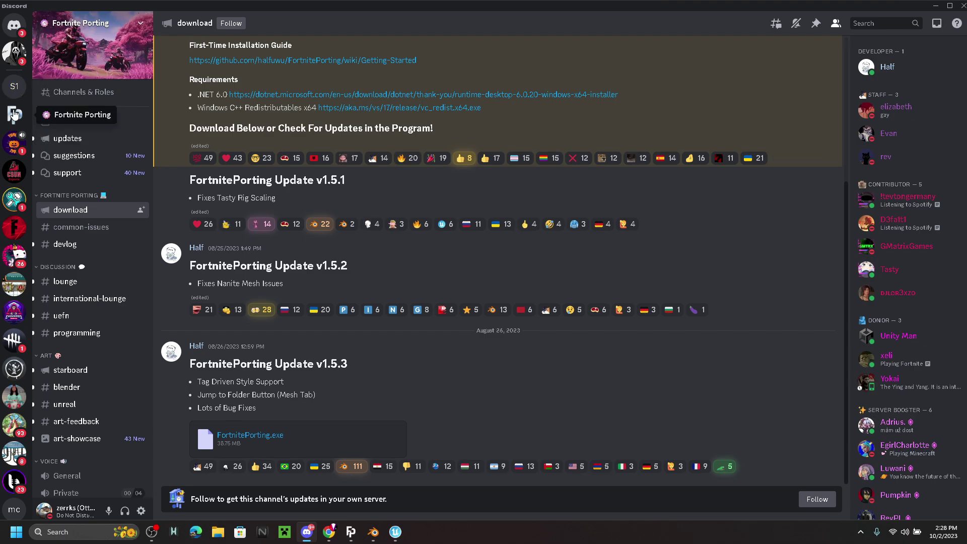
- Check the developer's profile card, then highlight the FortnitePorting Update v1.5.3 post title
click(886, 67)
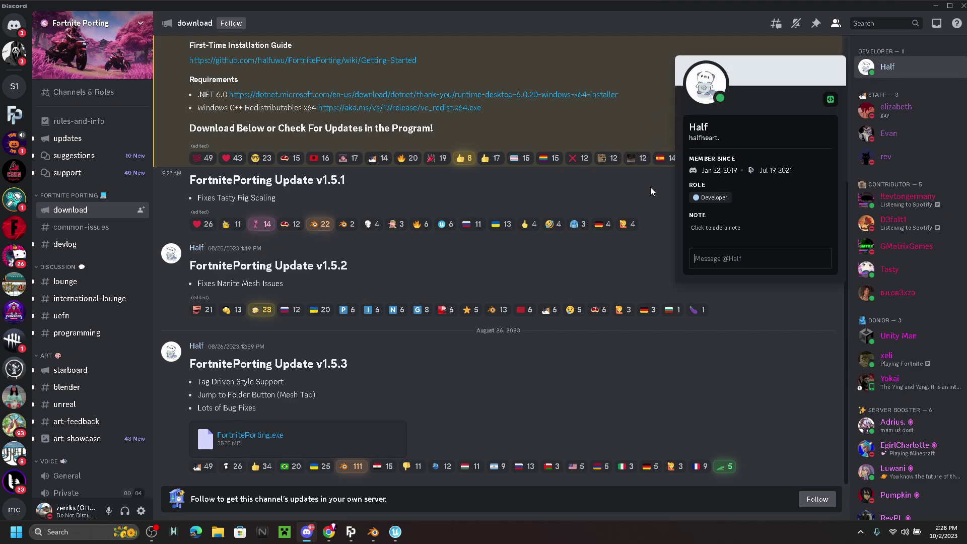
click(342, 159)
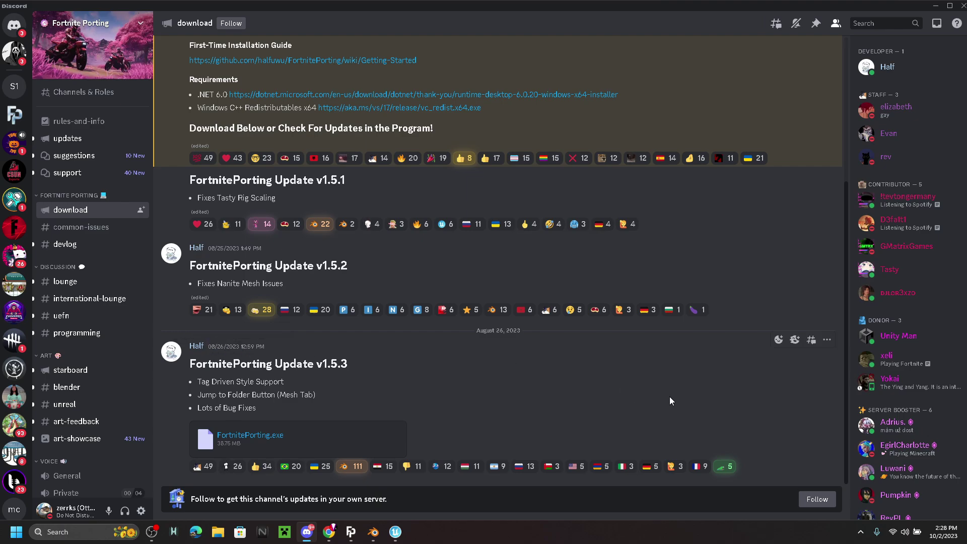
drag(190, 366, 366, 362)
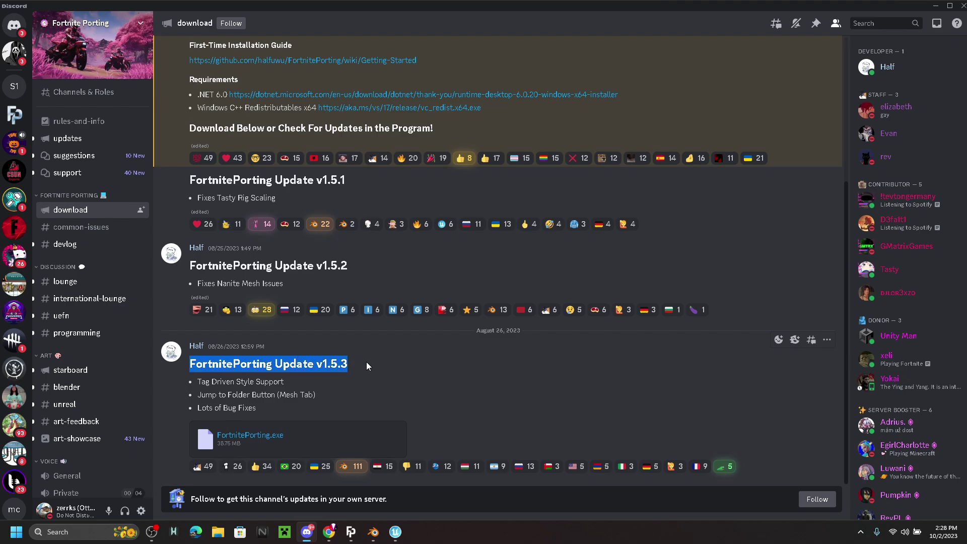
click(366, 361)
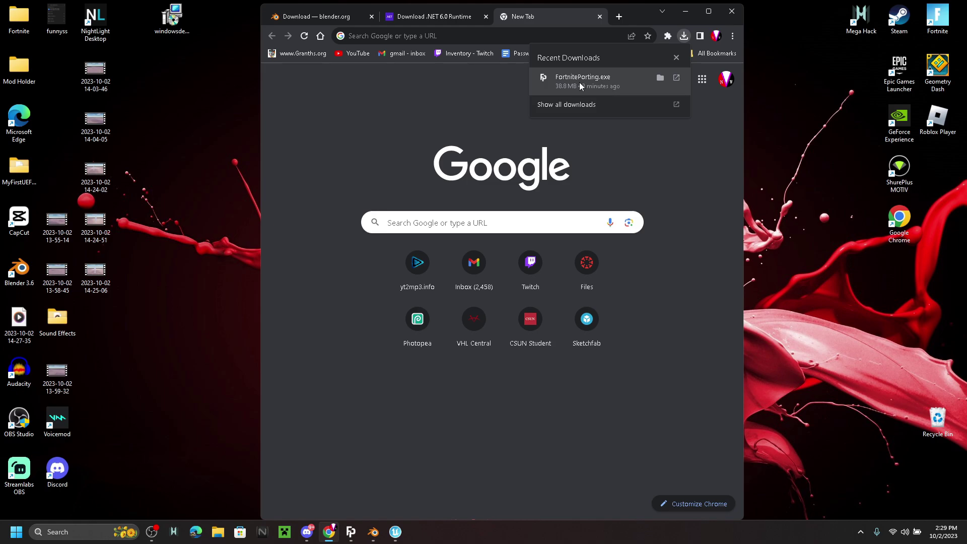
- Copy FortnitePorting.exe from Chrome's downloads onto the desktop and run it from there
drag(583, 83, 782, 192)
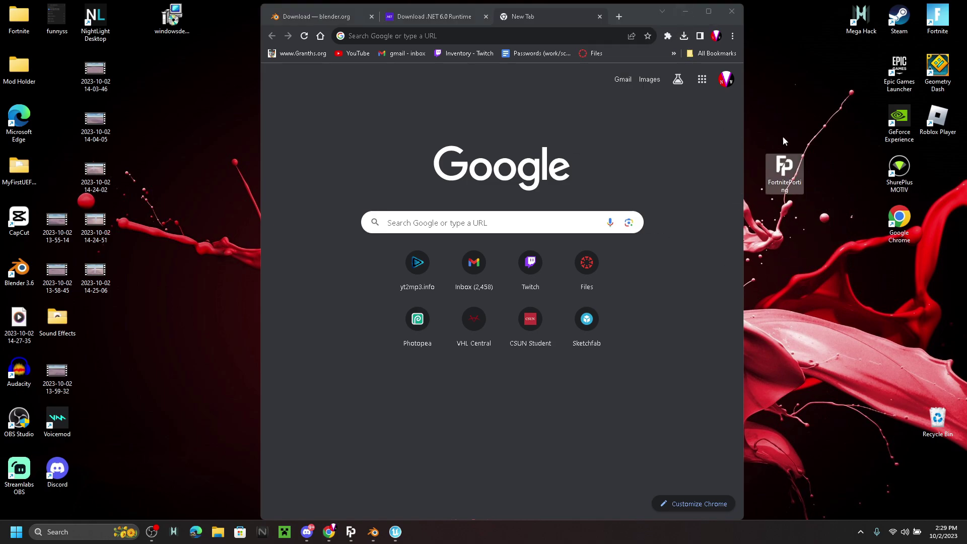
drag(636, 21, 471, 20)
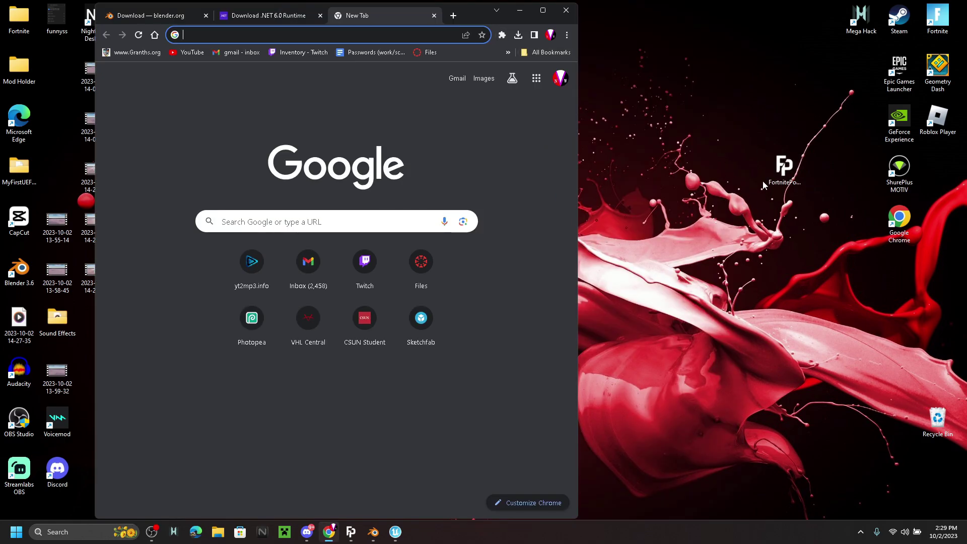
right_click(784, 168)
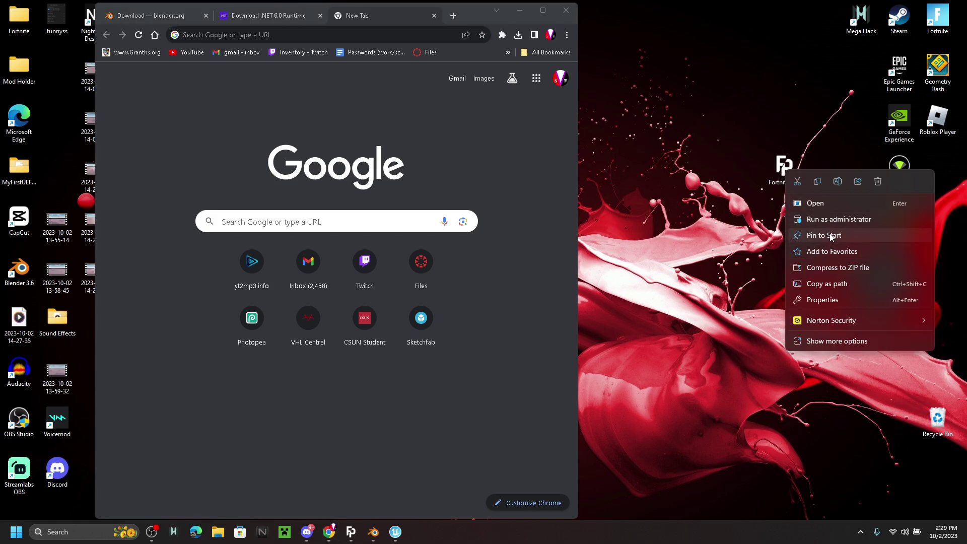
click(787, 171)
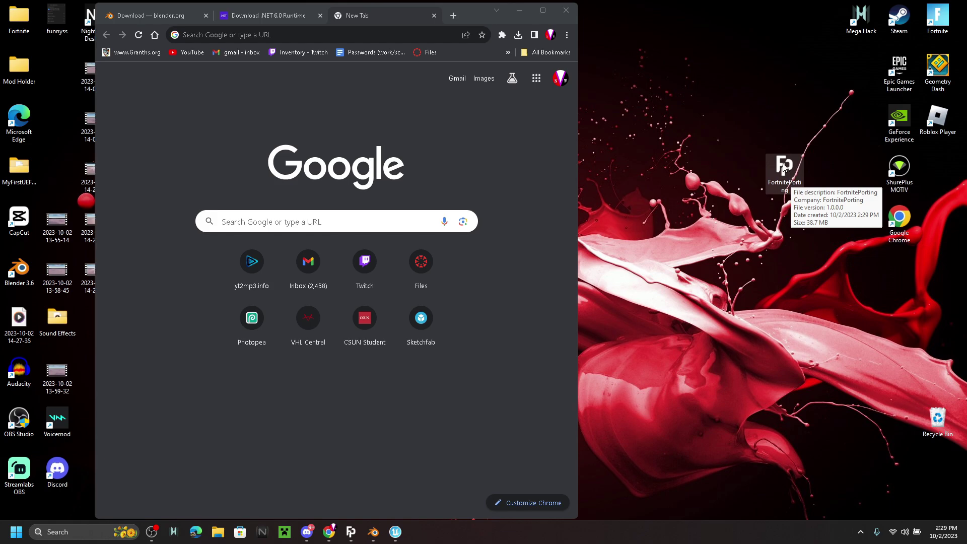
double_click(783, 168)
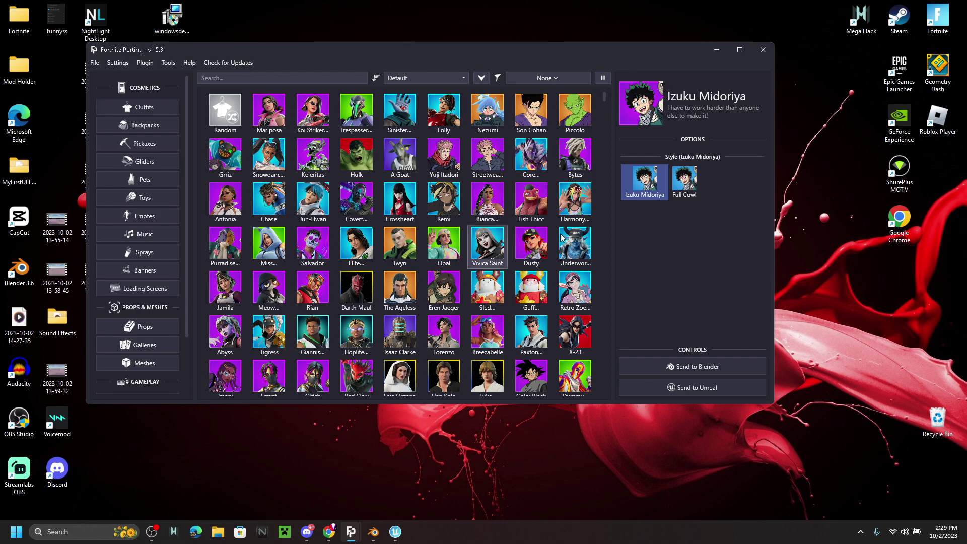
click(329, 531)
click(265, 16)
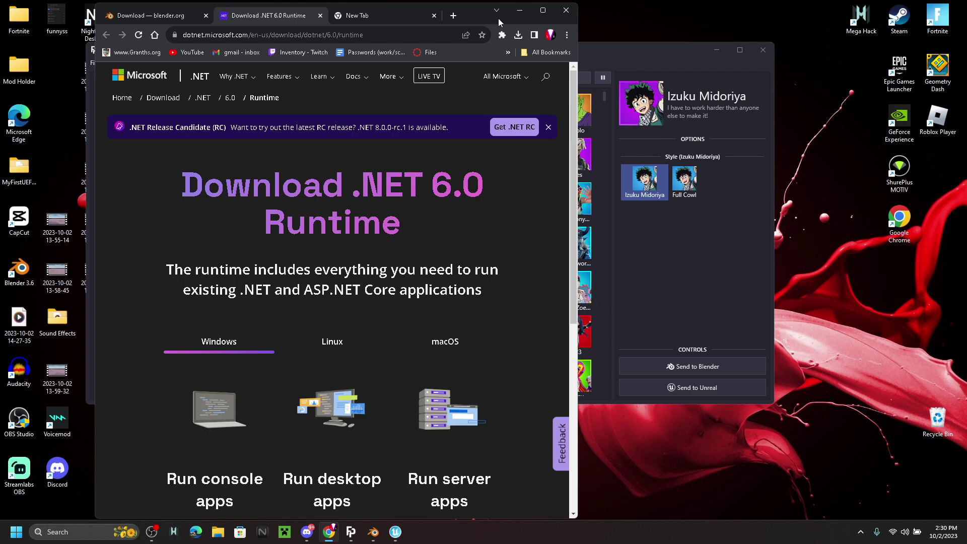
scroll(428, 376, down, 1)
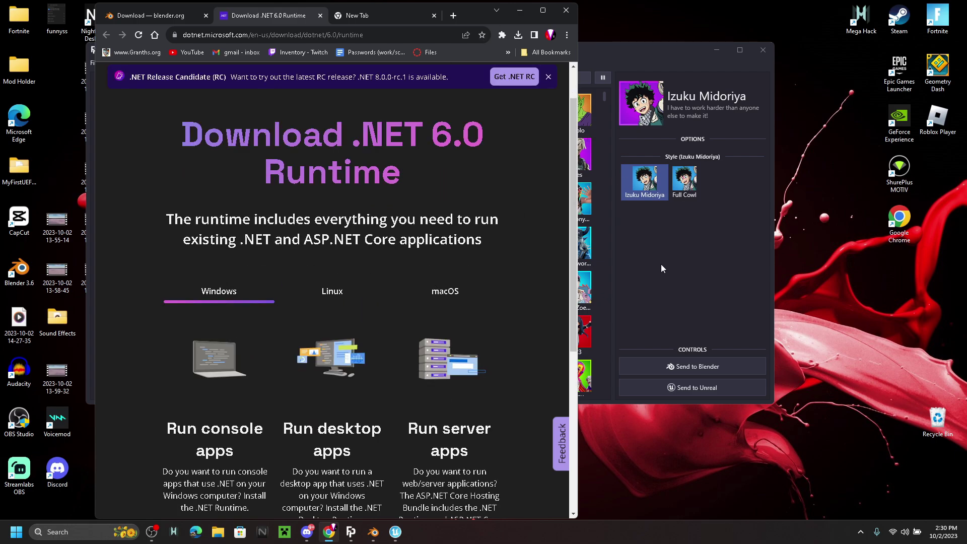
scroll(327, 305, down, 2)
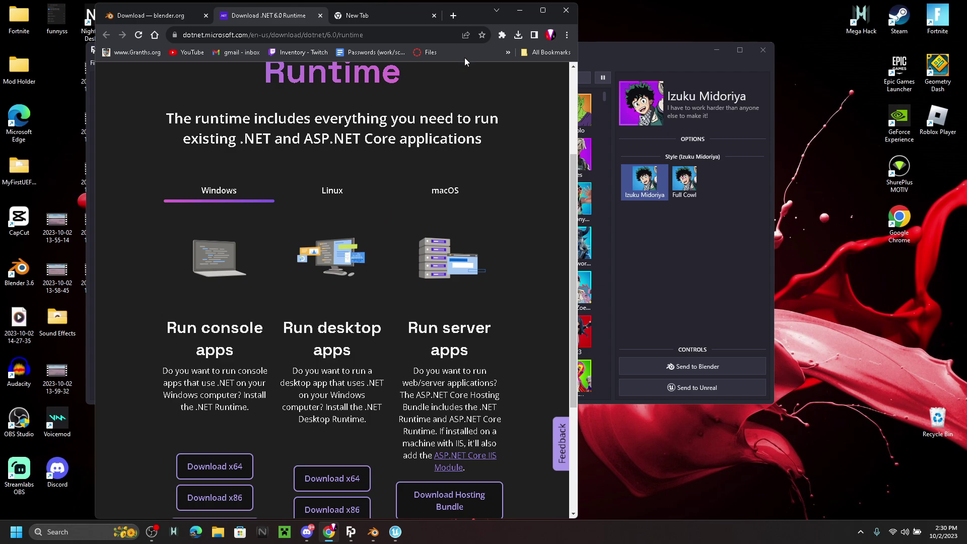
click(518, 11)
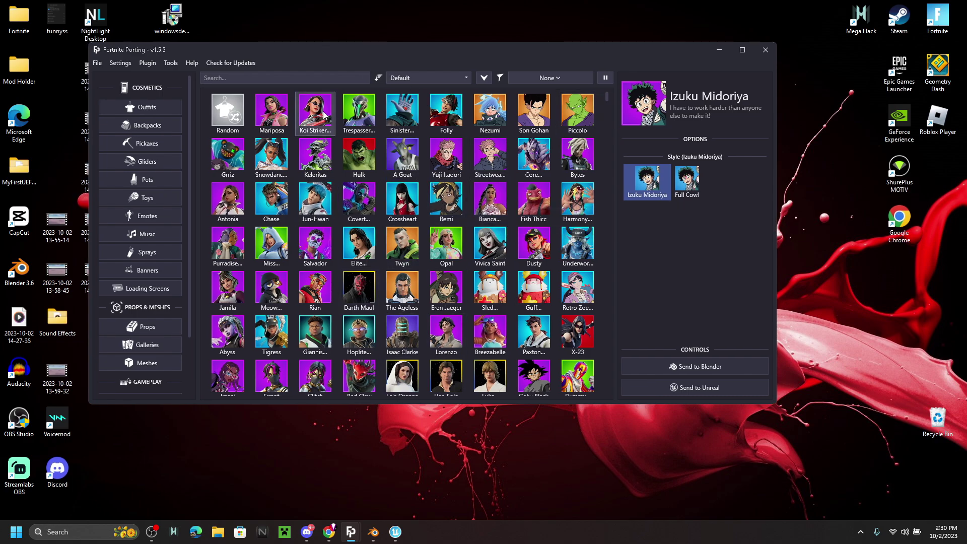
- Open the Fortnite Porting settings and start choosing a new Game Installation folder
click(120, 63)
click(133, 77)
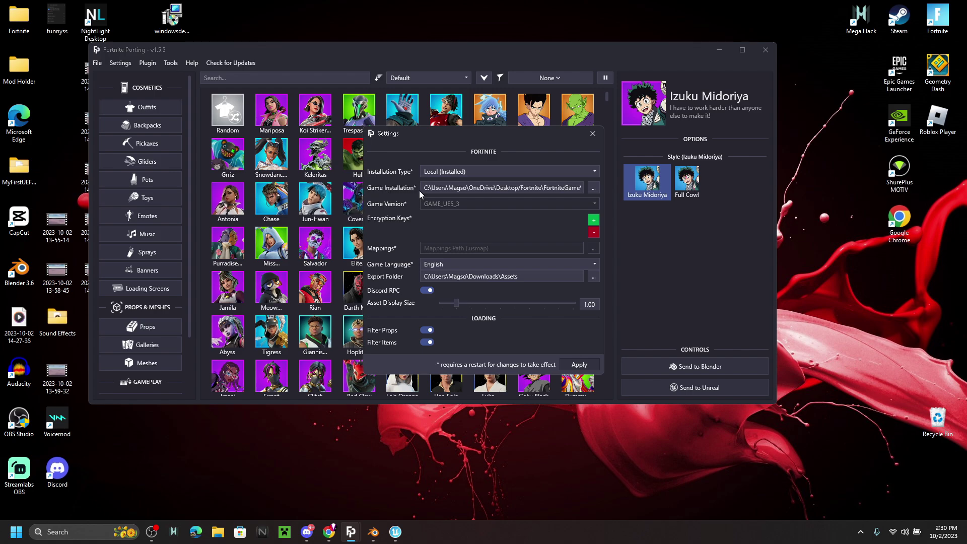
click(593, 188)
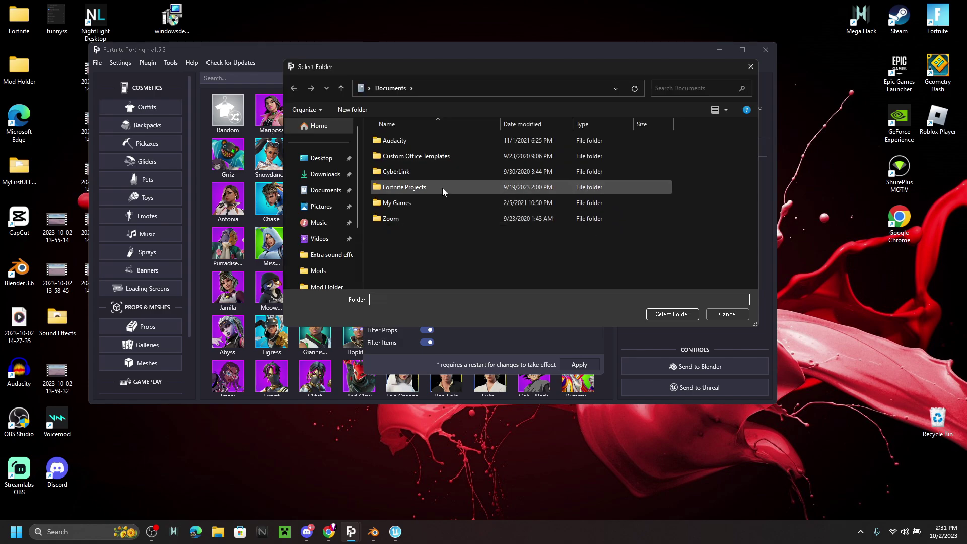
scroll(317, 246, down, 3)
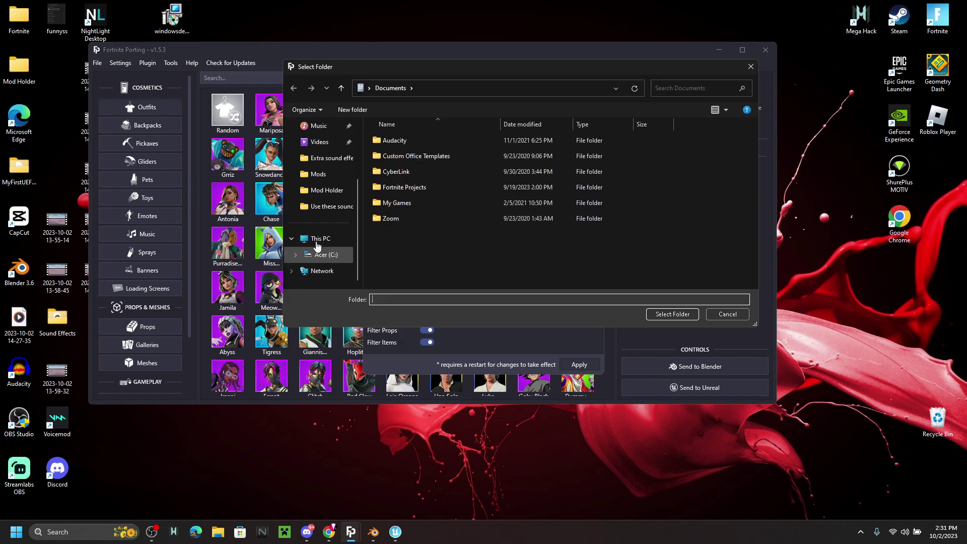
- Browse to C:\Program Files\Epic Games, then close the folder picker and the settings panel
click(316, 258)
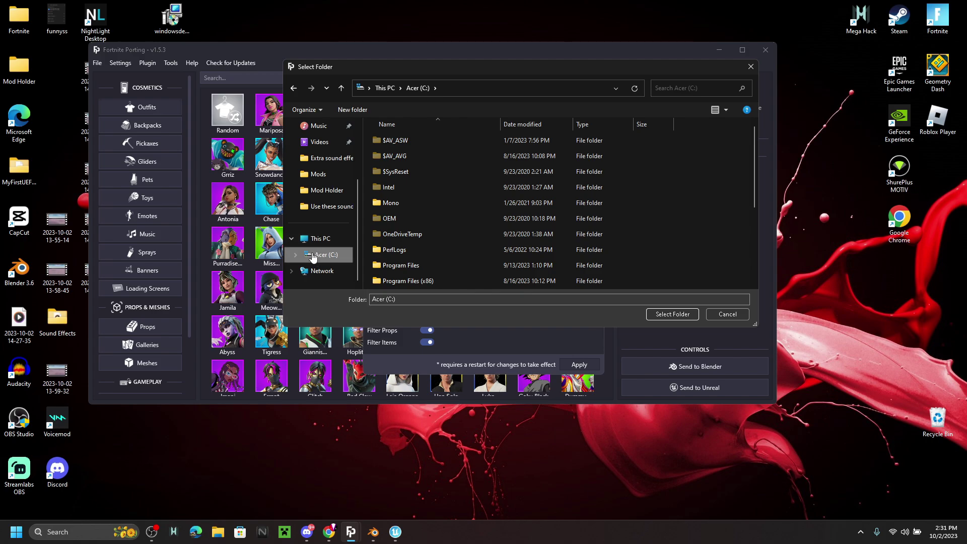
scroll(440, 211, down, 1)
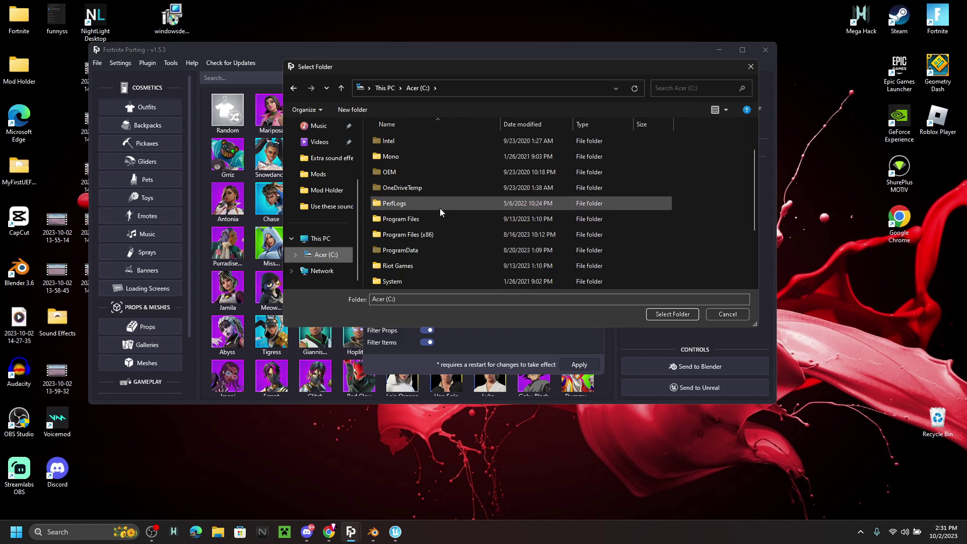
double_click(418, 218)
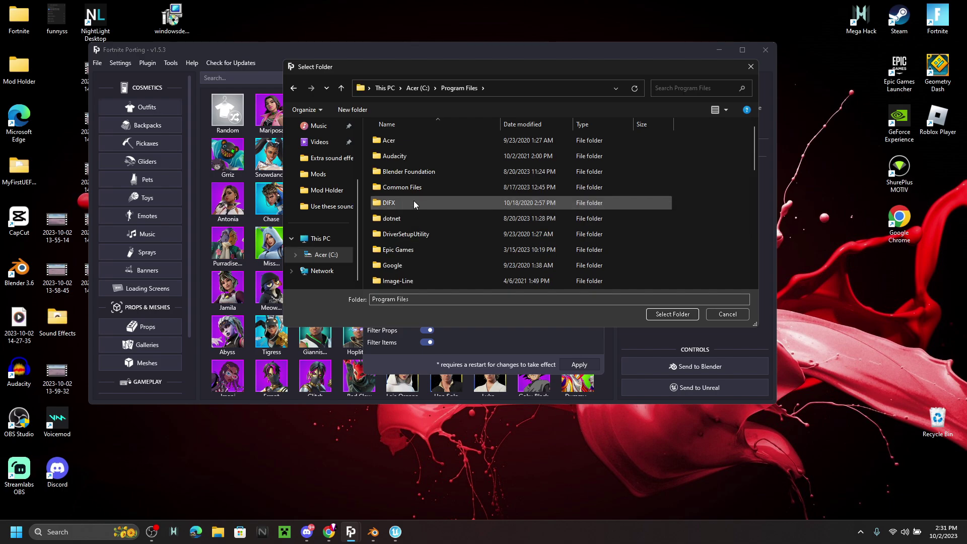
double_click(409, 250)
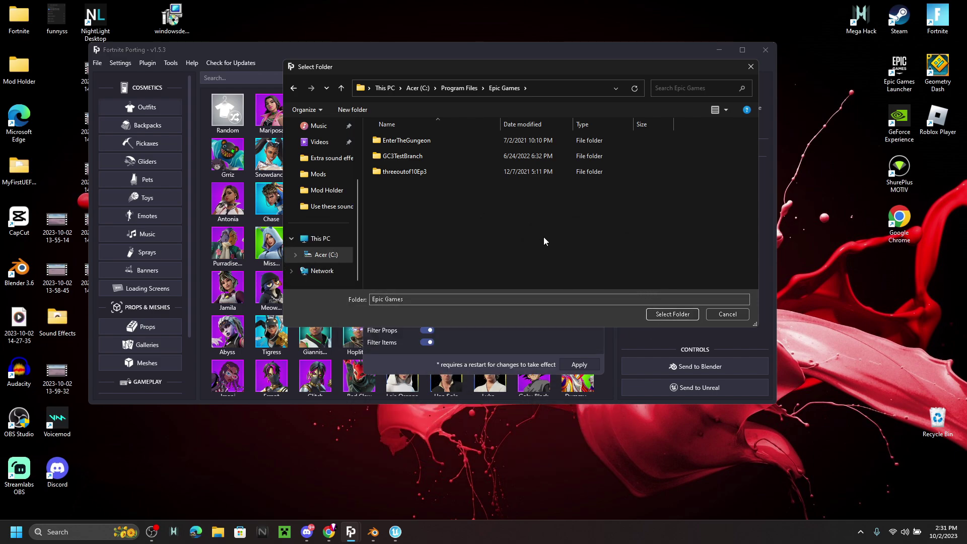
click(751, 67)
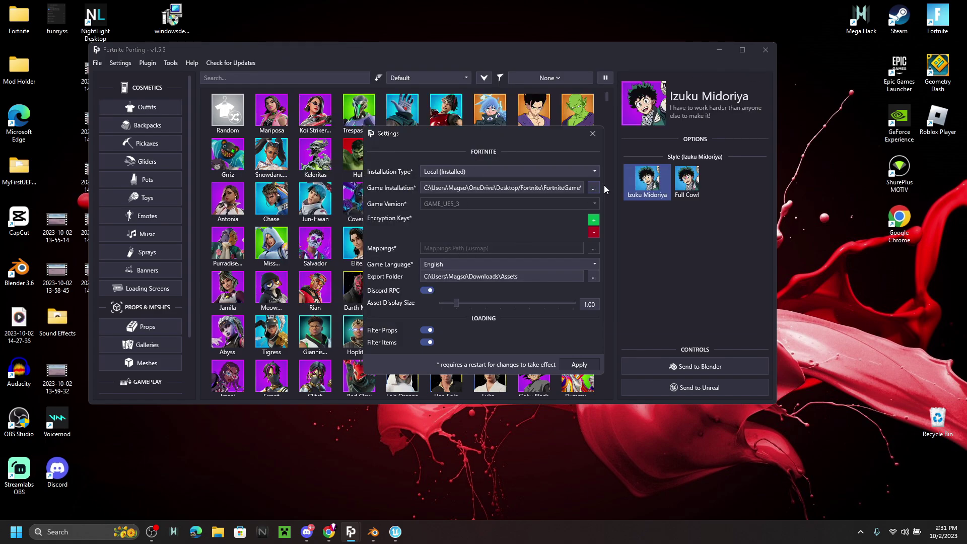
click(593, 133)
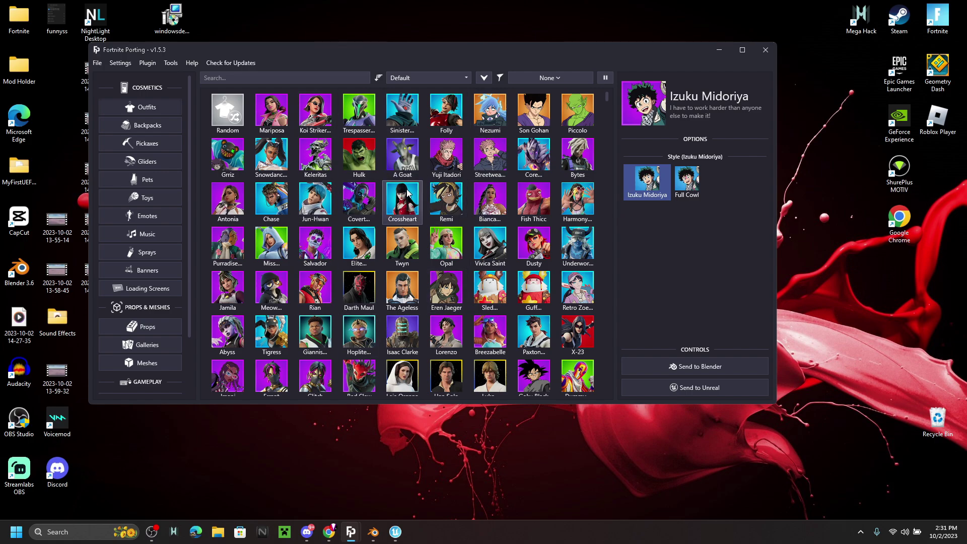
- Bring the browser forward on the Blender download page and maximize it
click(372, 532)
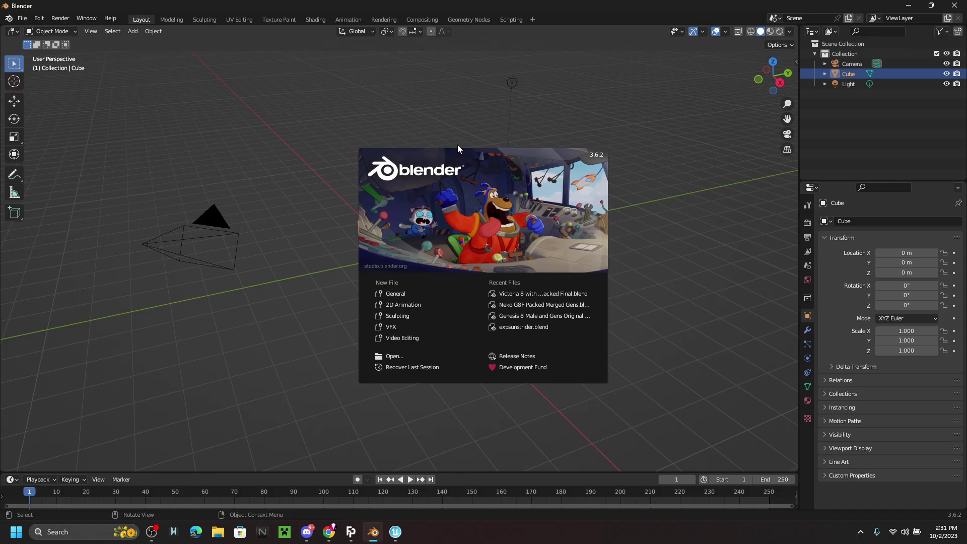
click(329, 532)
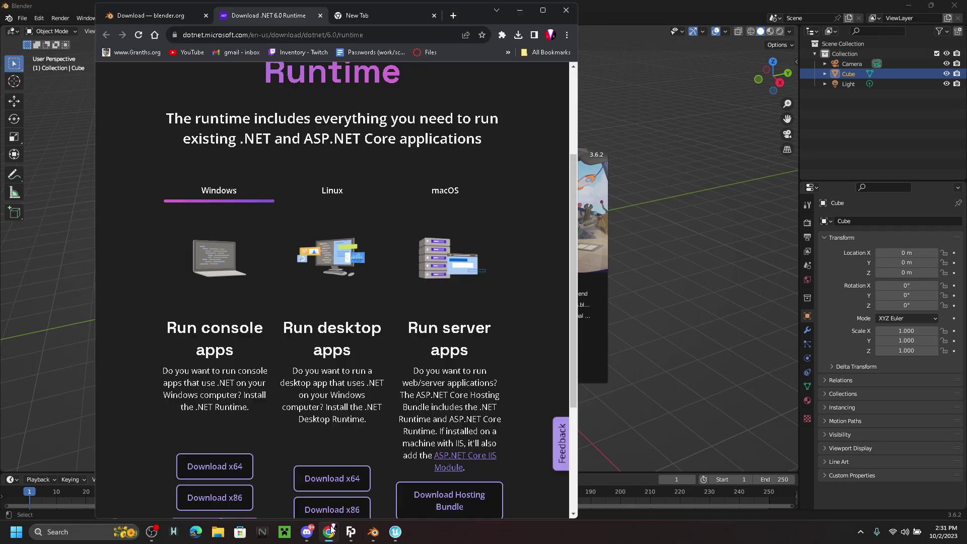
click(151, 16)
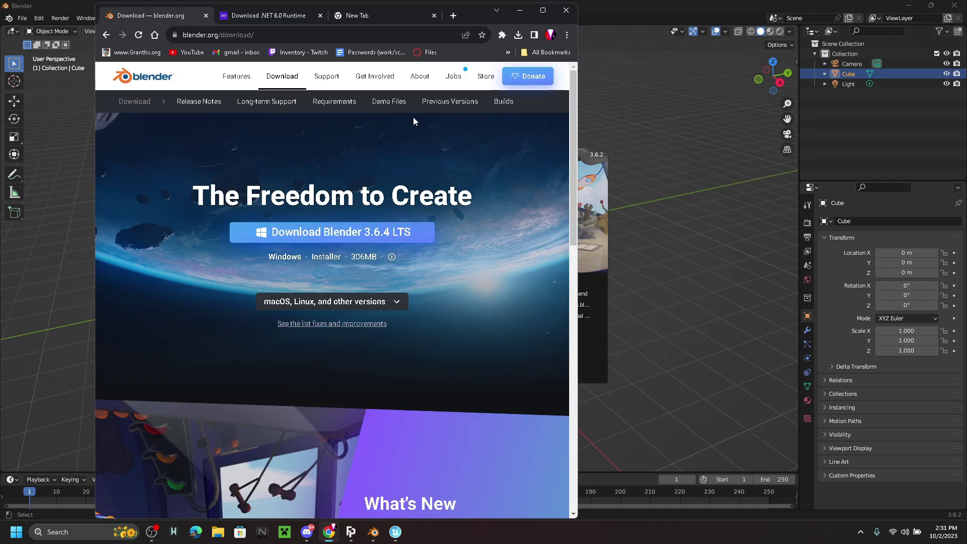
click(543, 10)
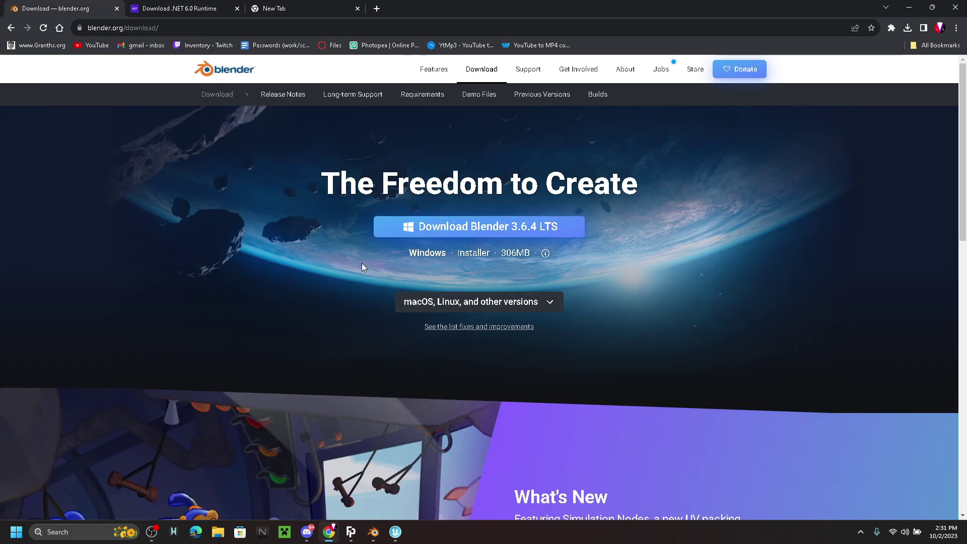
- Back in Blender, dismiss the splash screen and delete the default cube
click(374, 531)
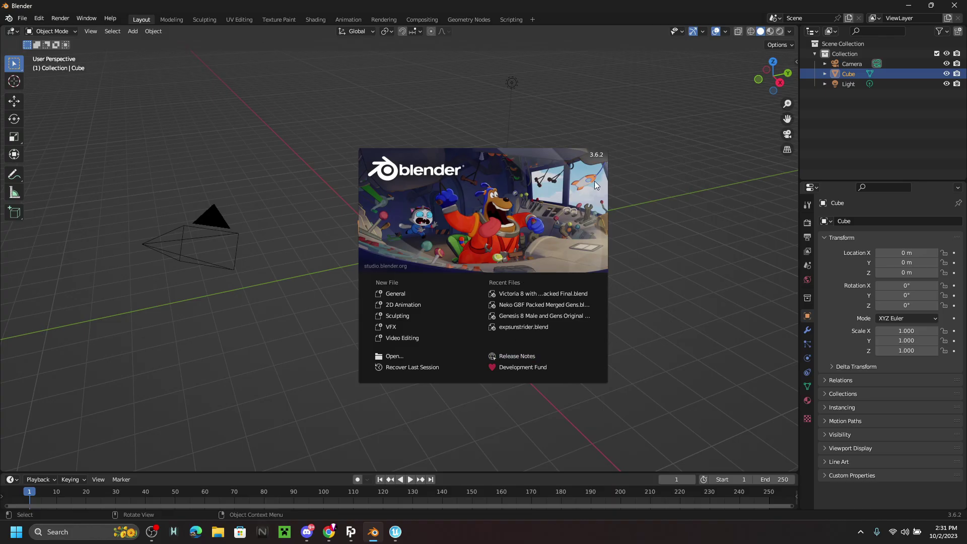
click(415, 294)
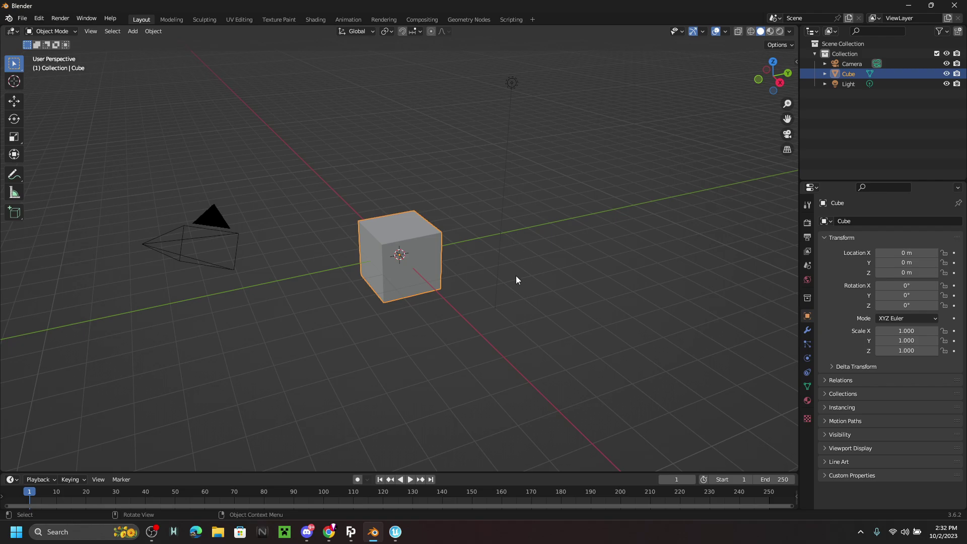
middle_drag(516, 276, 349, 201)
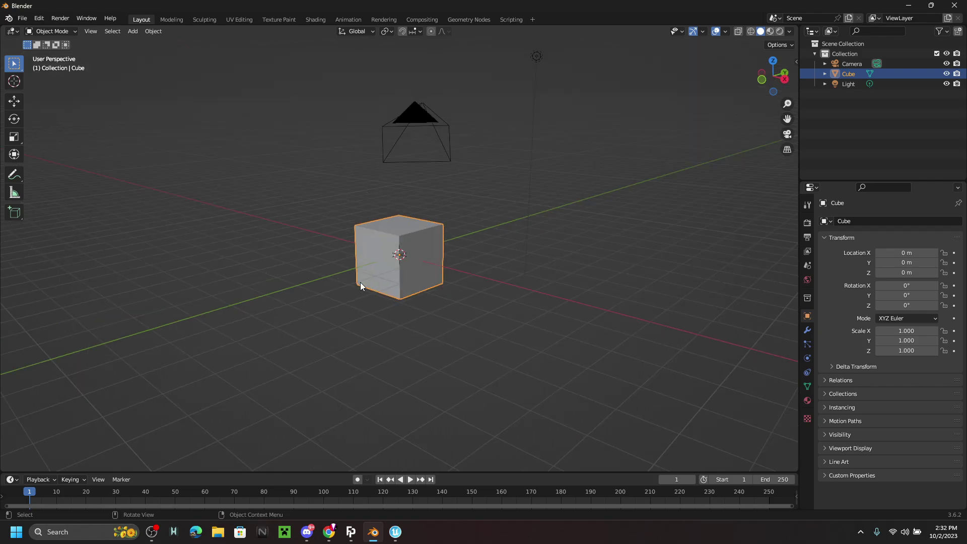
key(Delete)
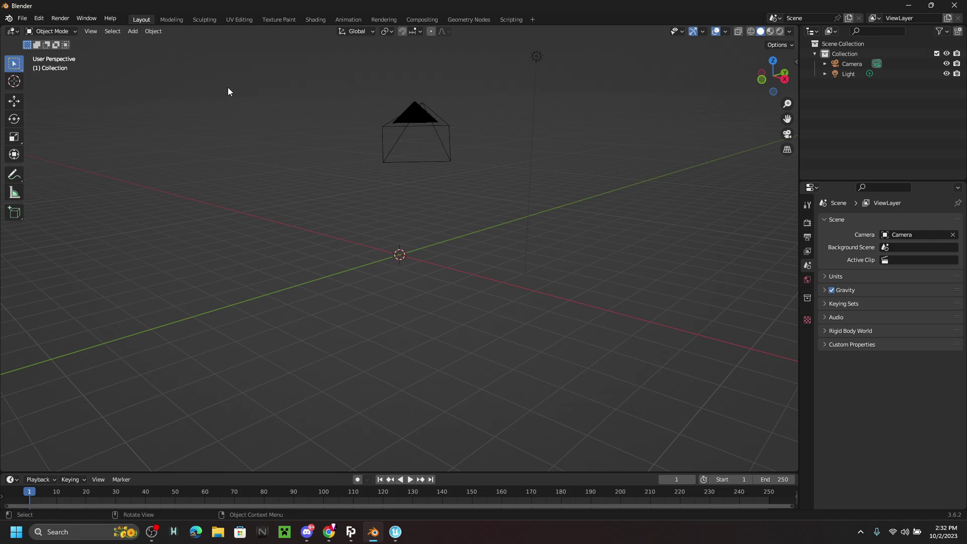
click(39, 21)
click(71, 162)
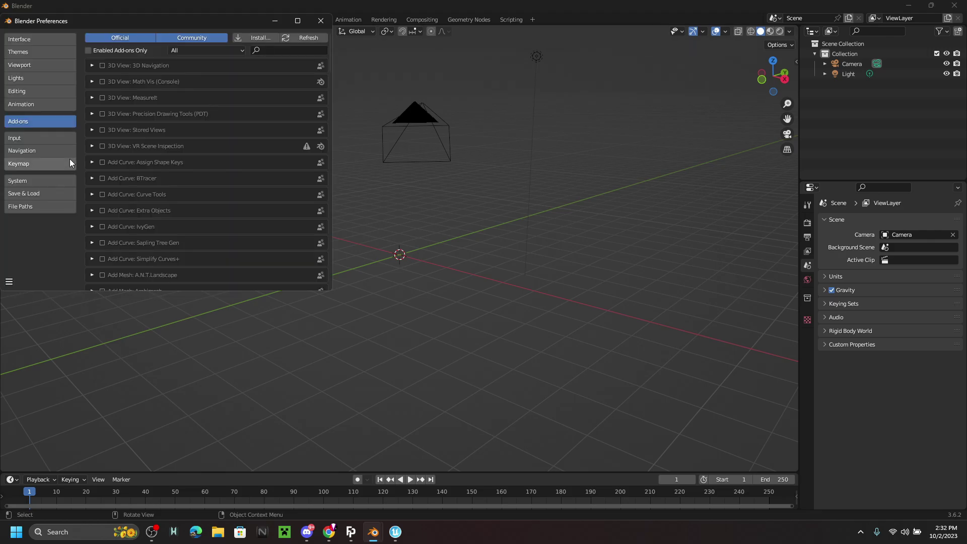
click(250, 37)
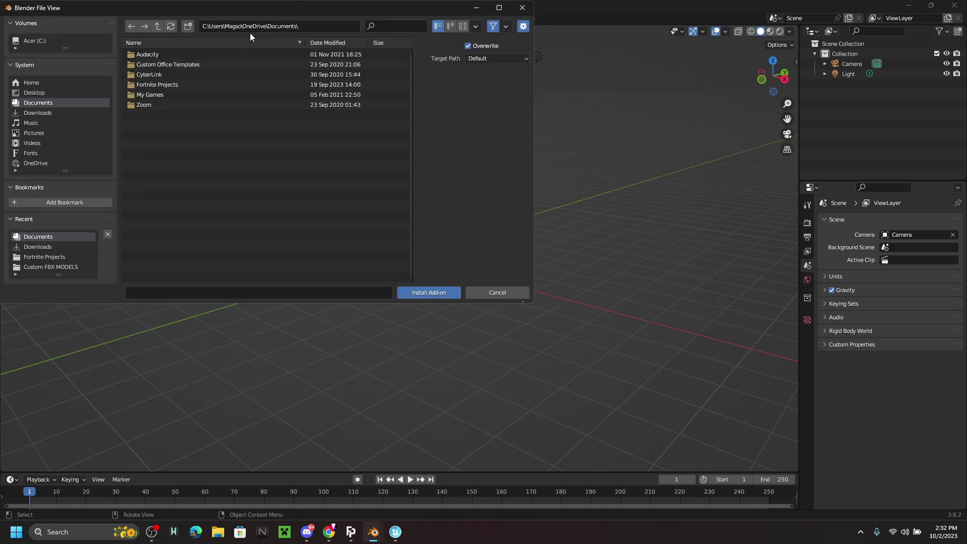
click(27, 93)
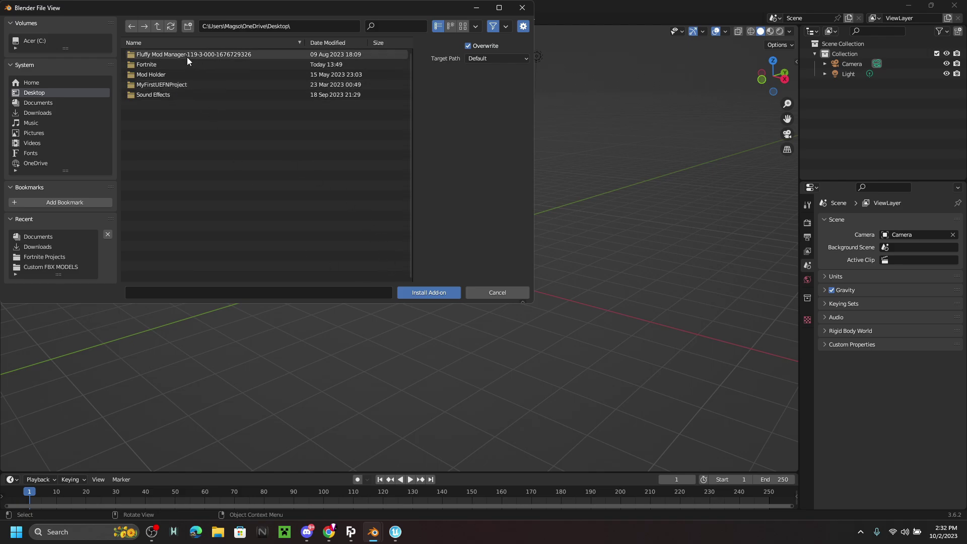
click(522, 8)
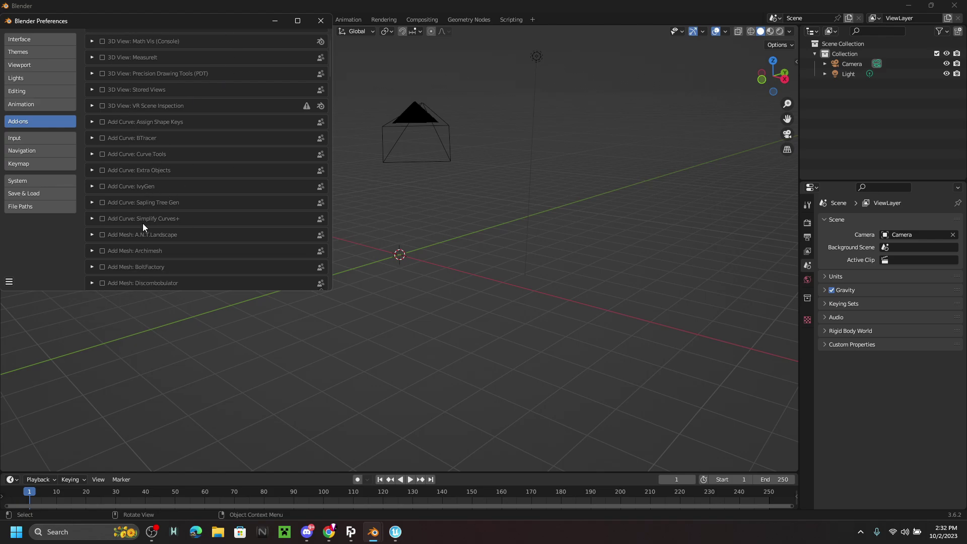
click(261, 52)
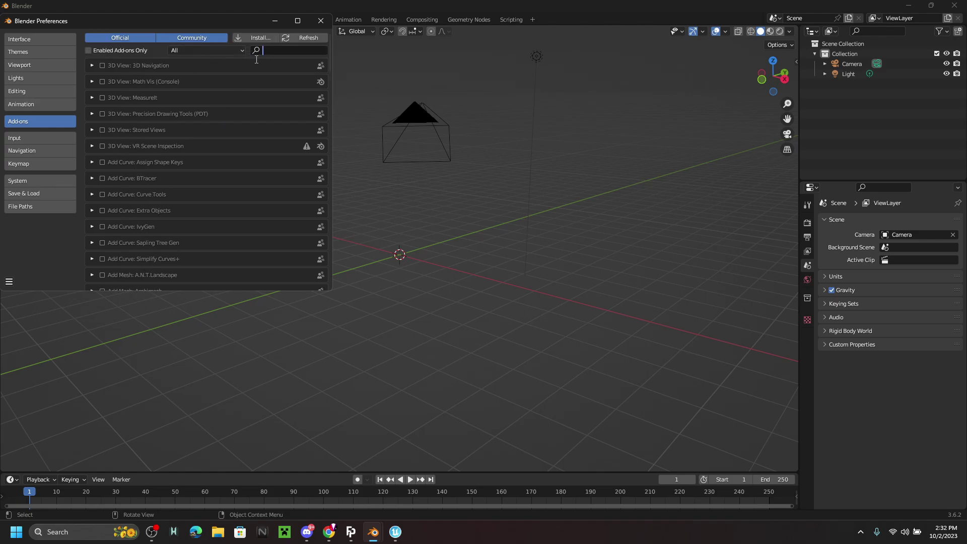
text(fortnite)
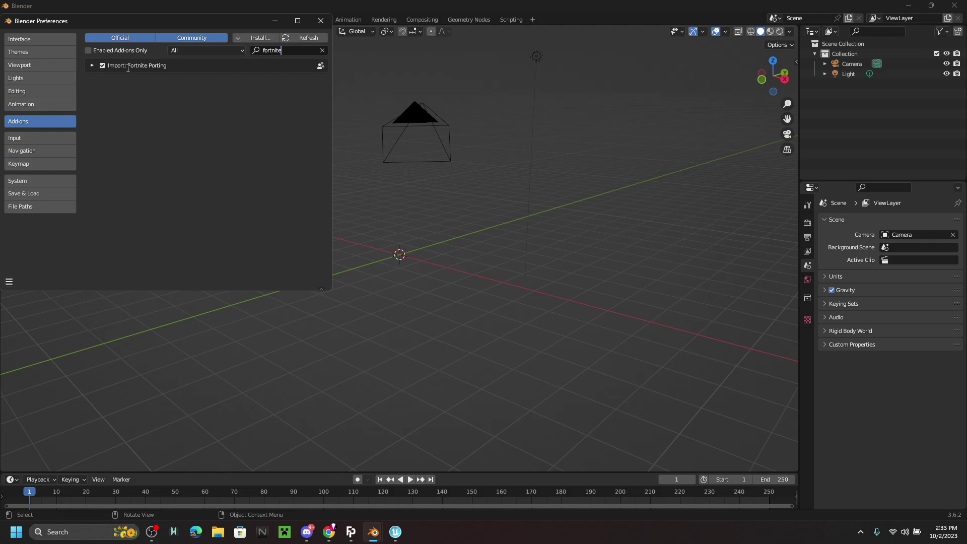
click(321, 22)
middle_drag(574, 249, 451, 63)
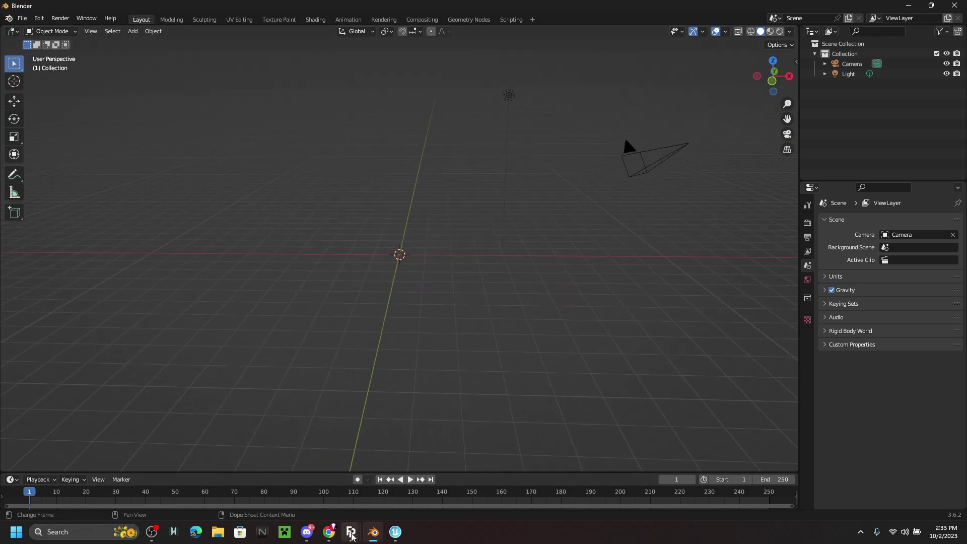
- Search 'vero' in Fortnite Porting, send the Veronika outfit to Blender, and minimize the window
mouse_move(351, 531)
click(384, 485)
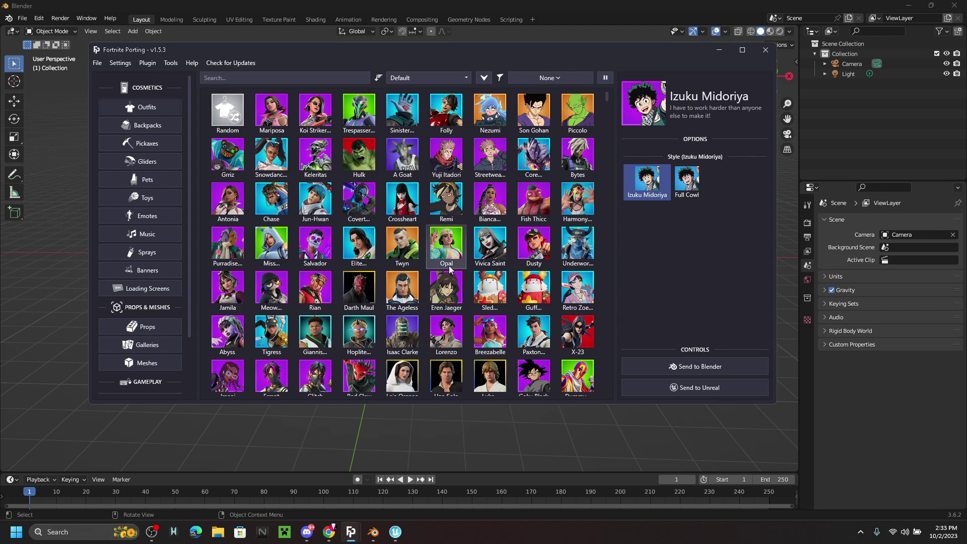
scroll(488, 297, down, 5)
text(vero)
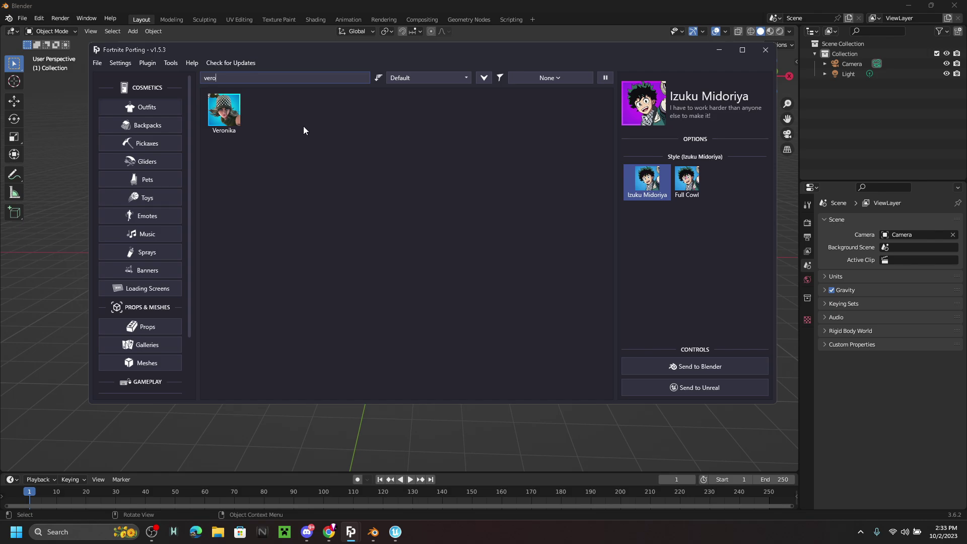
click(220, 119)
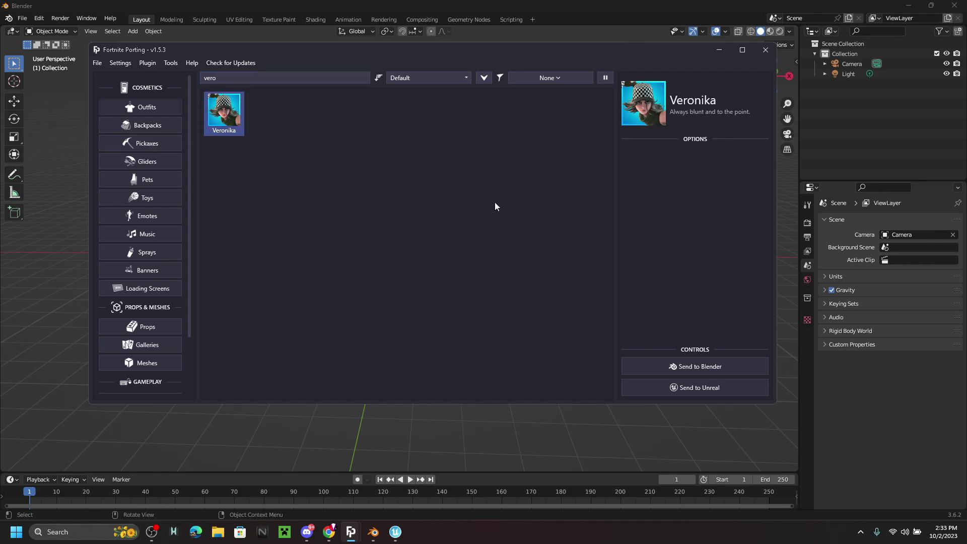
click(693, 368)
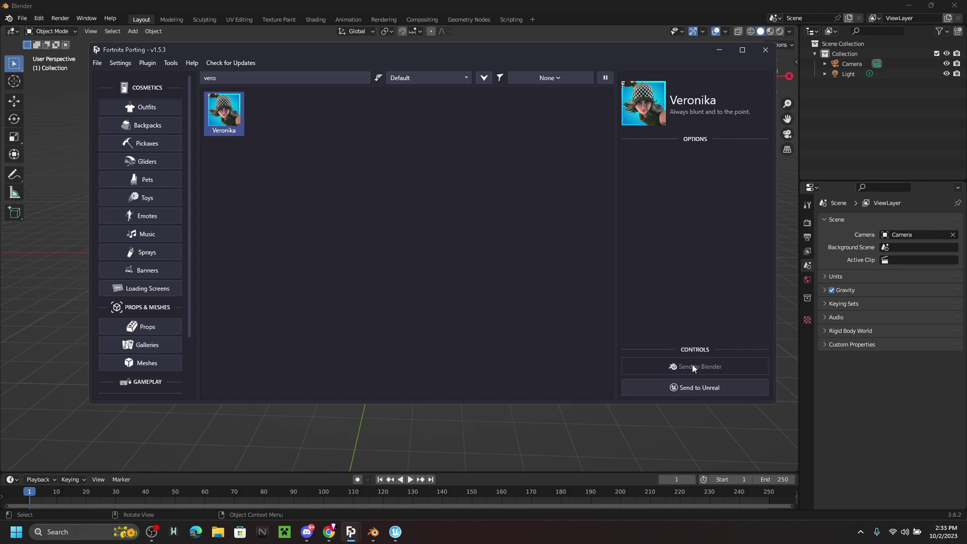
click(719, 51)
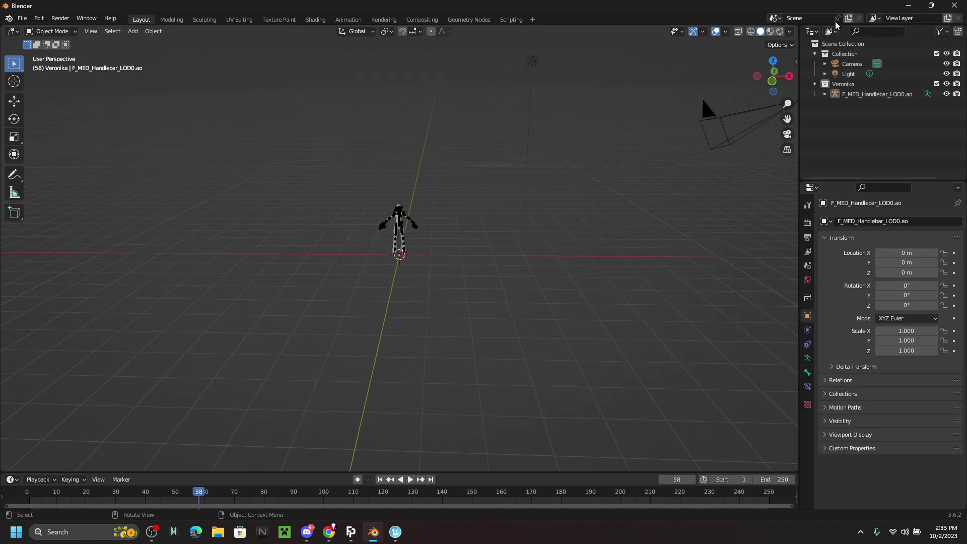
- Zoom, pan and orbit the viewport until the whole Veronika character faces front
scroll(425, 221, up, 5)
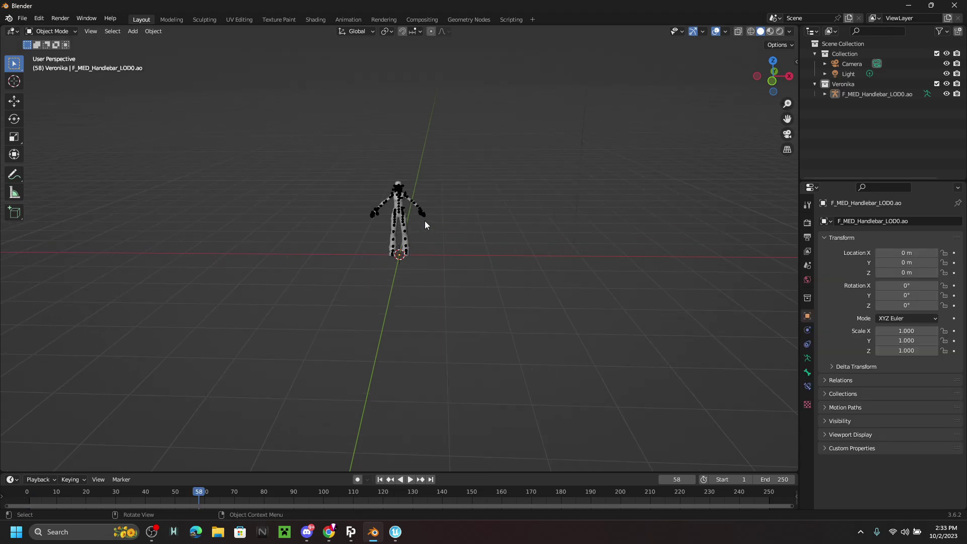
scroll(430, 221, up, 5)
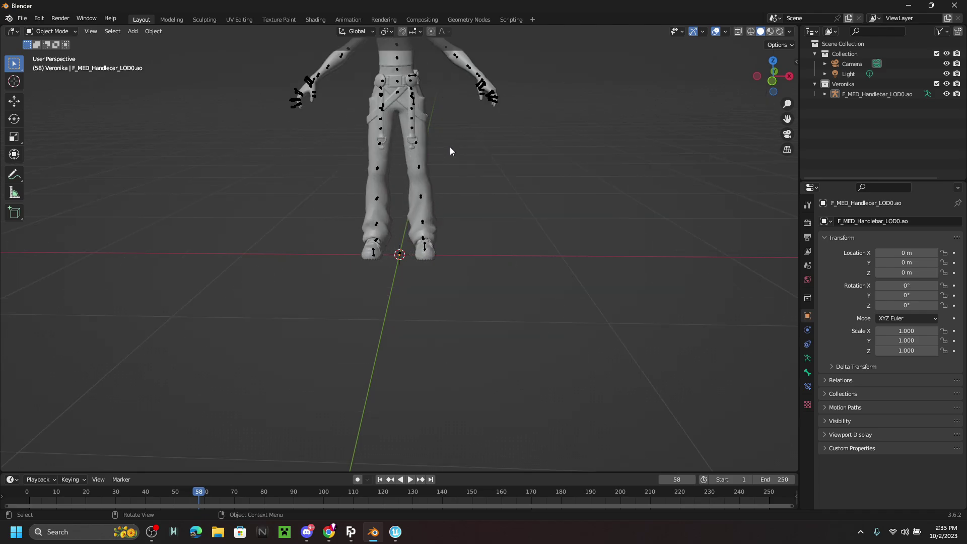
key(shift)
shift+middle_drag(457, 132, 461, 255)
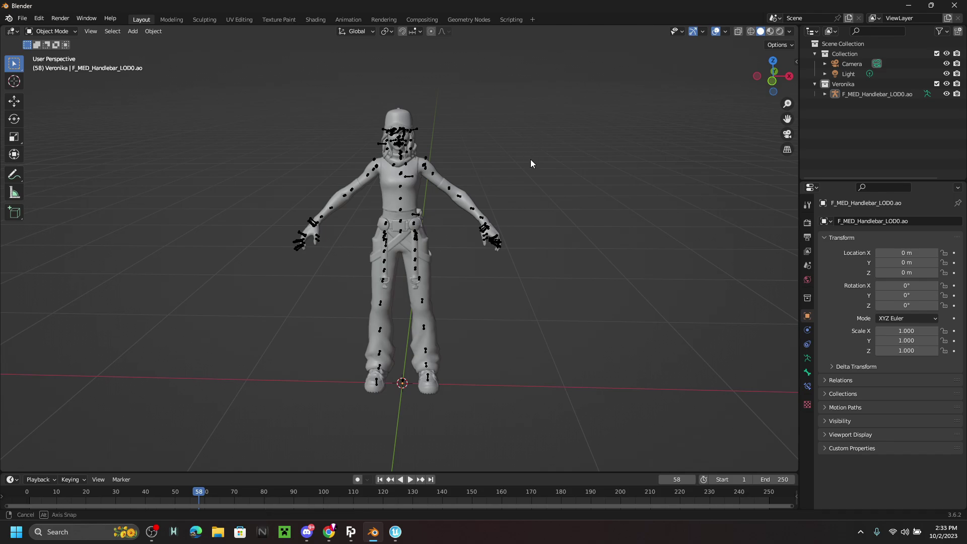
middle_drag(530, 159, 243, 167)
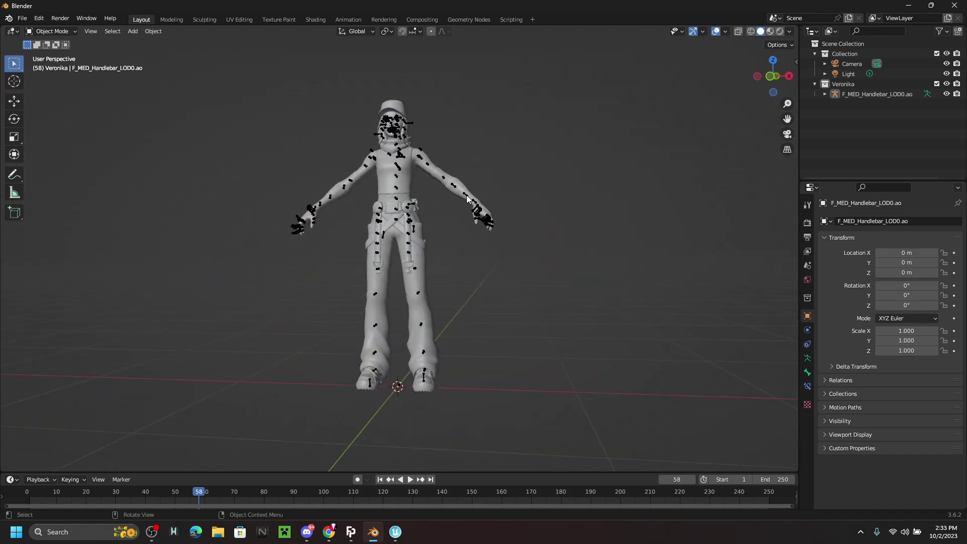
middle_drag(468, 201, 463, 132)
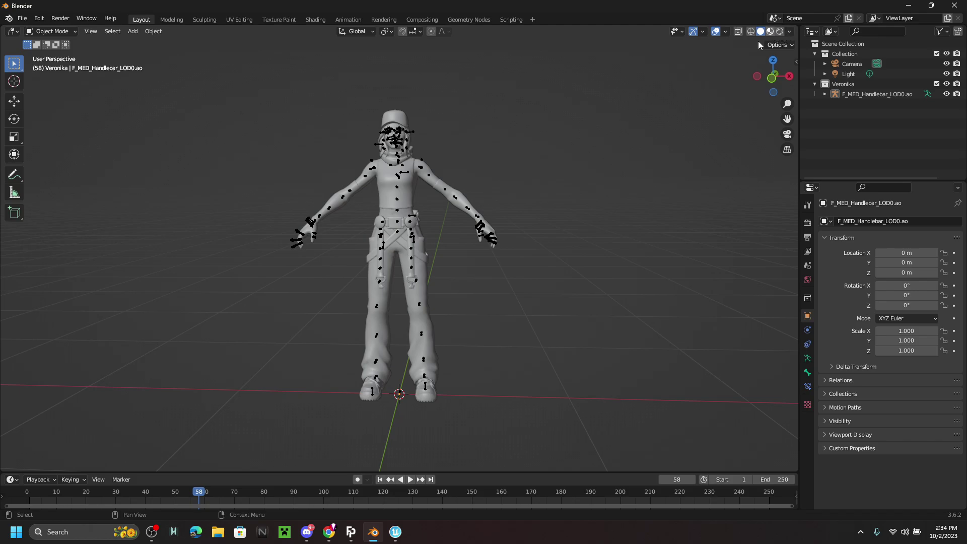
- Switch the viewport to Material Preview to inspect Veronika's textured outfit
click(770, 31)
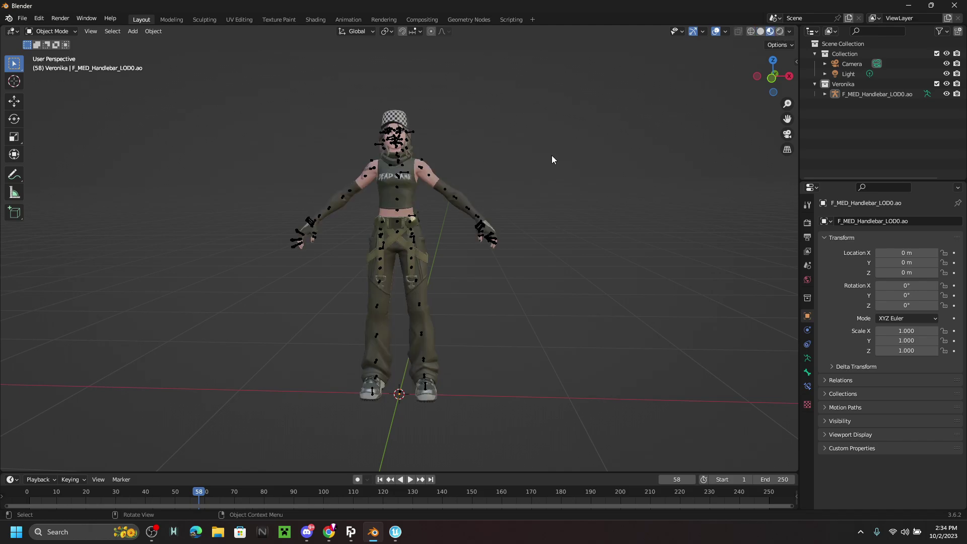
middle_drag(551, 156, 510, 167)
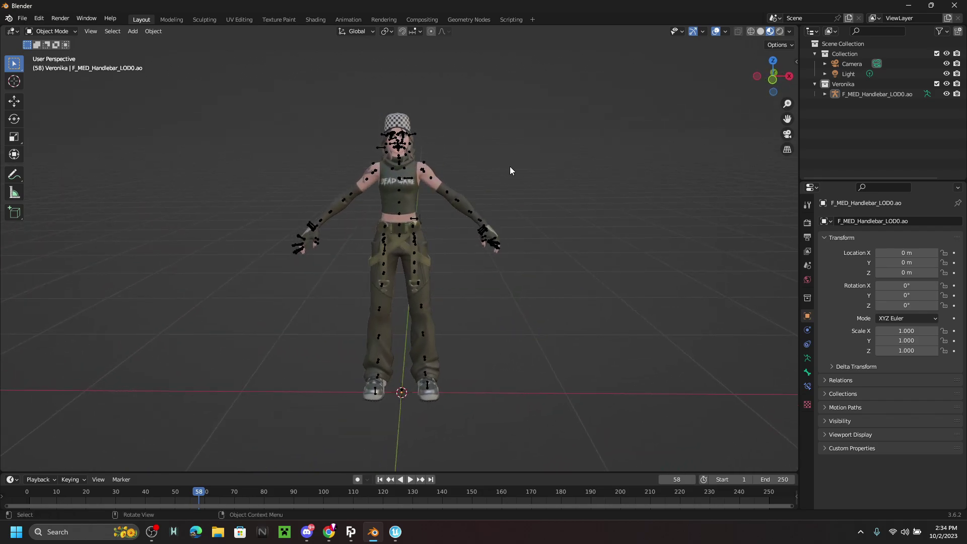
scroll(509, 166, up, 3)
scroll(518, 209, up, 2)
middle_drag(518, 209, 441, 153)
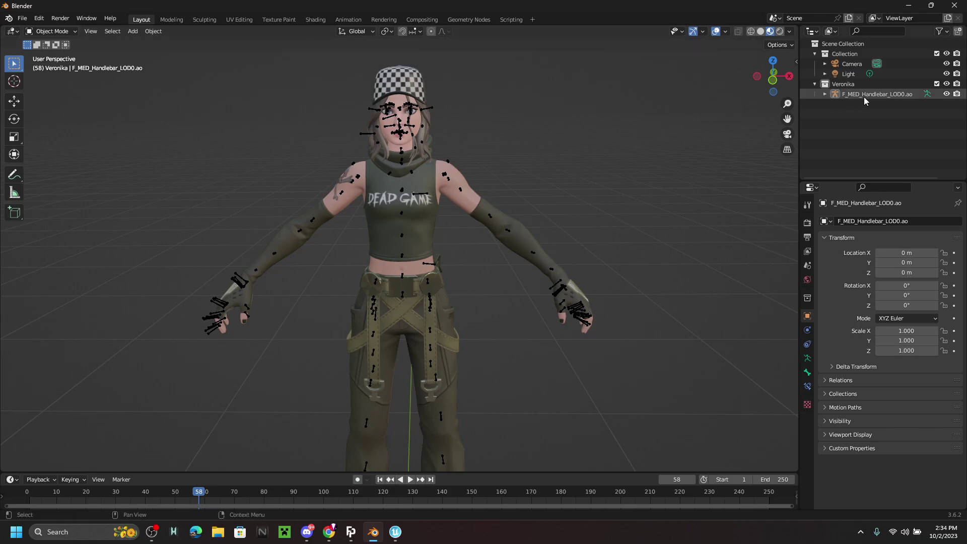
- Hide F_MED_Handlebar_LOD0.ao in the Outliner so the bone markers disappear
click(946, 94)
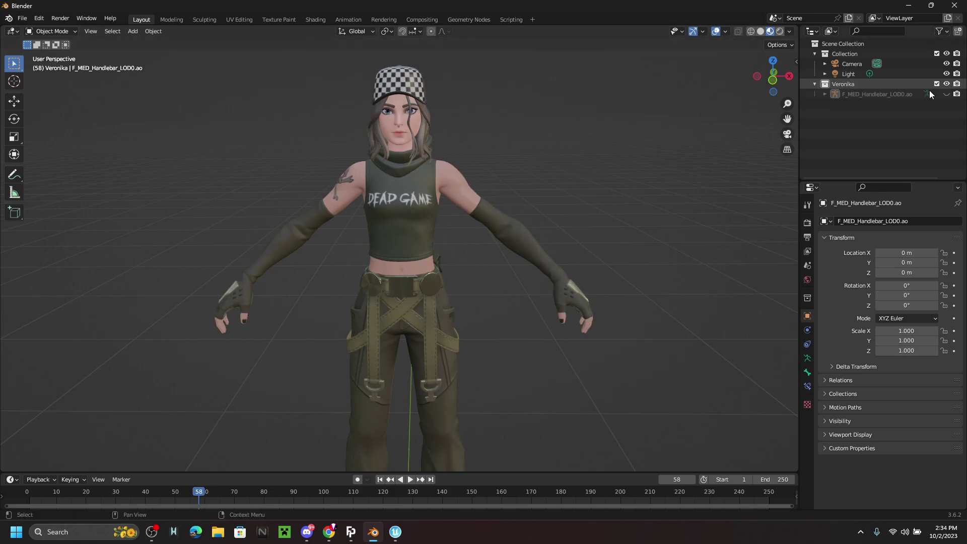
scroll(500, 137, up, 3)
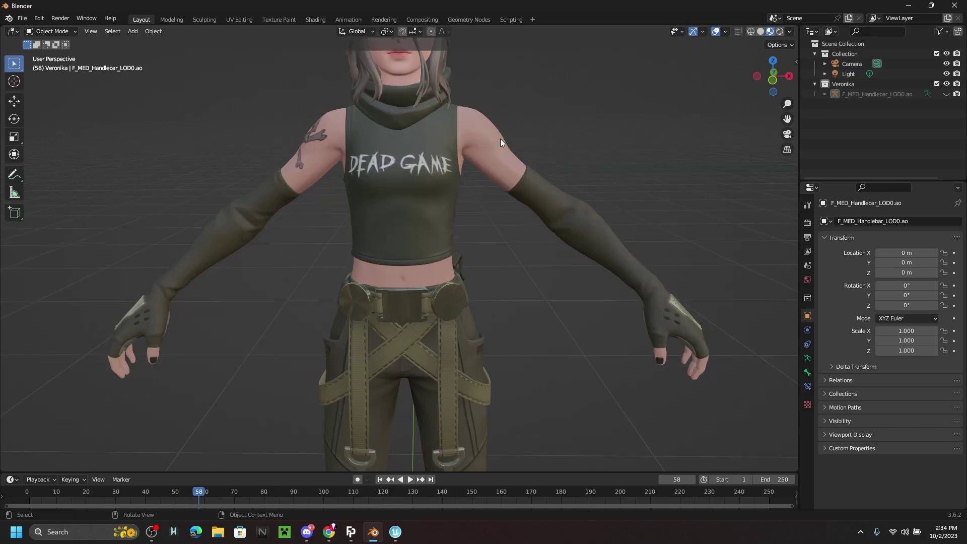
scroll(528, 139, down, 2)
shift+middle_drag(525, 139, 518, 194)
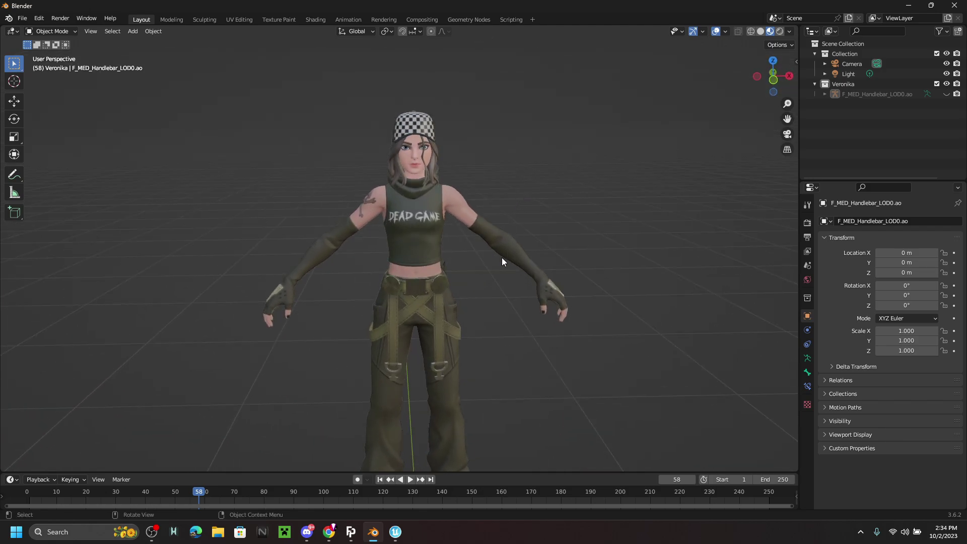
middle_drag(502, 258, 435, 140)
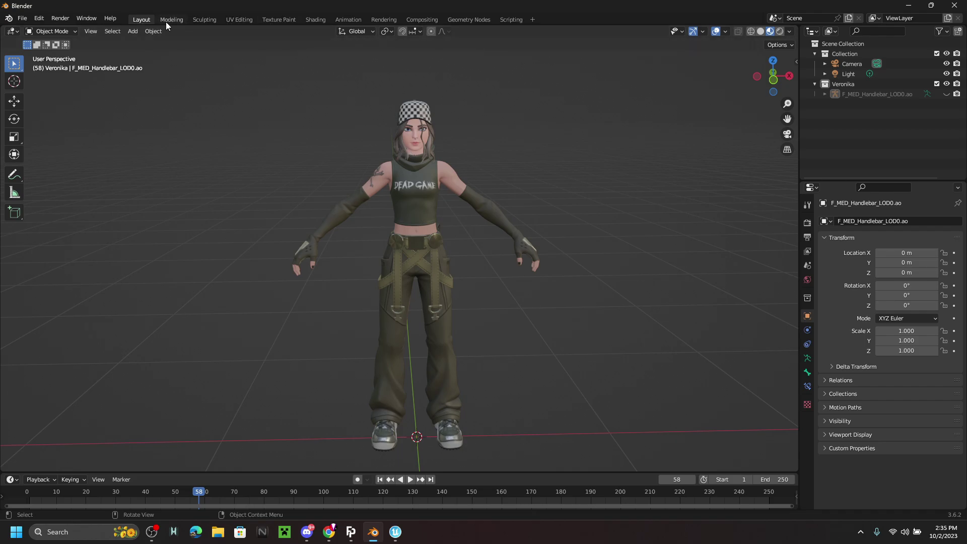
- Export the scene via File > Export > FBX as veronika.fbx in Documents
click(25, 21)
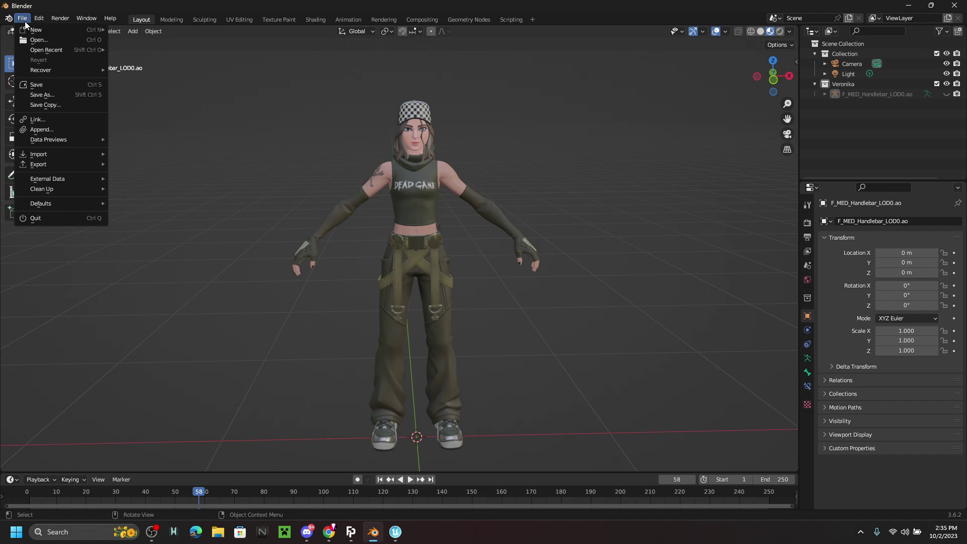
mouse_move(44, 168)
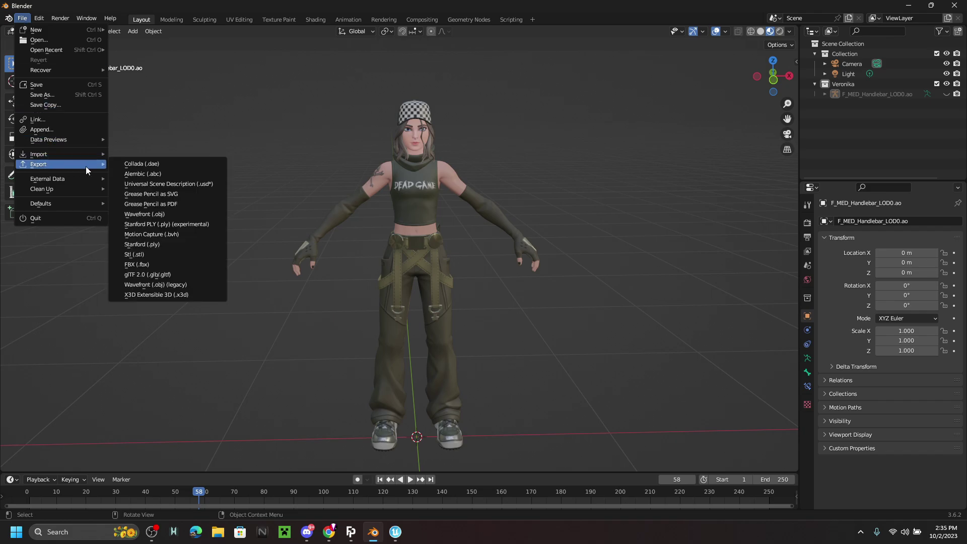
click(132, 265)
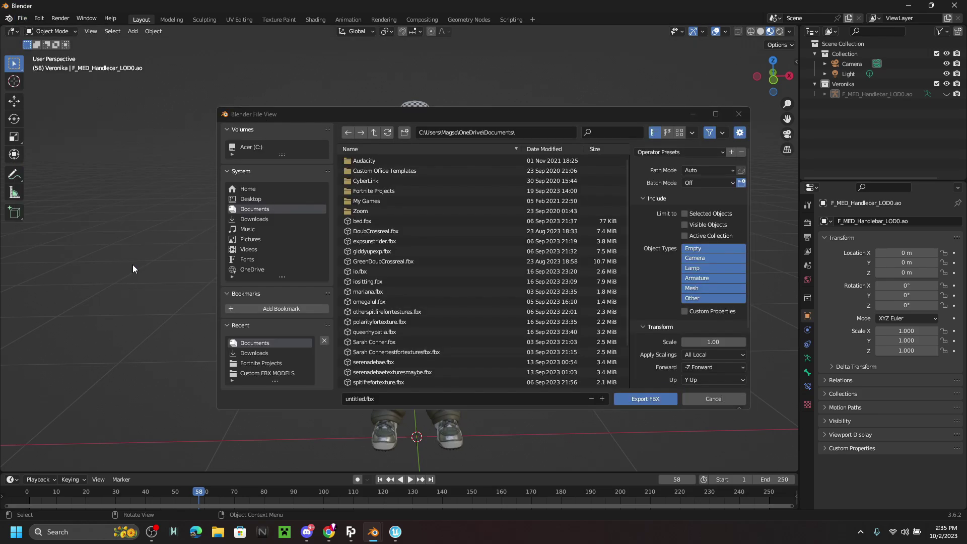
drag(581, 115, 520, 62)
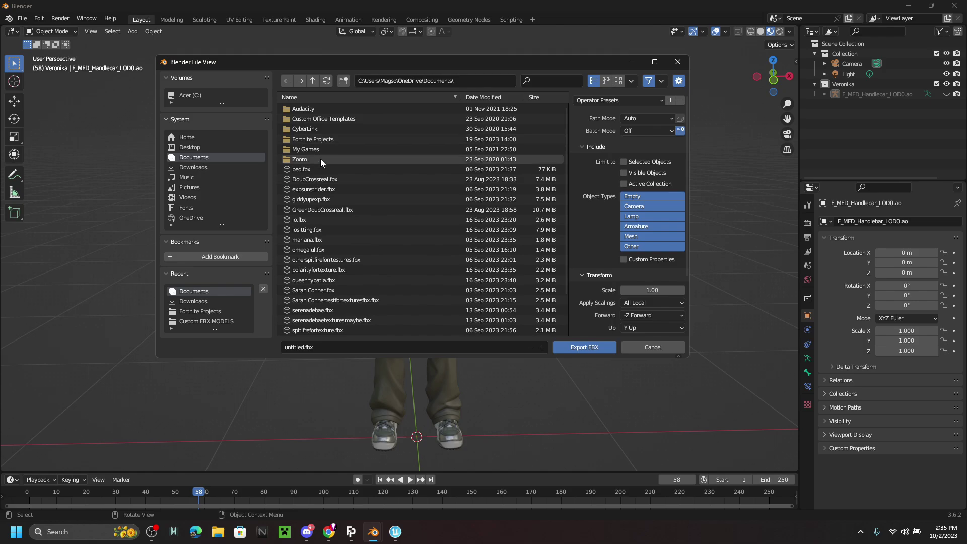
scroll(436, 225, down, 3)
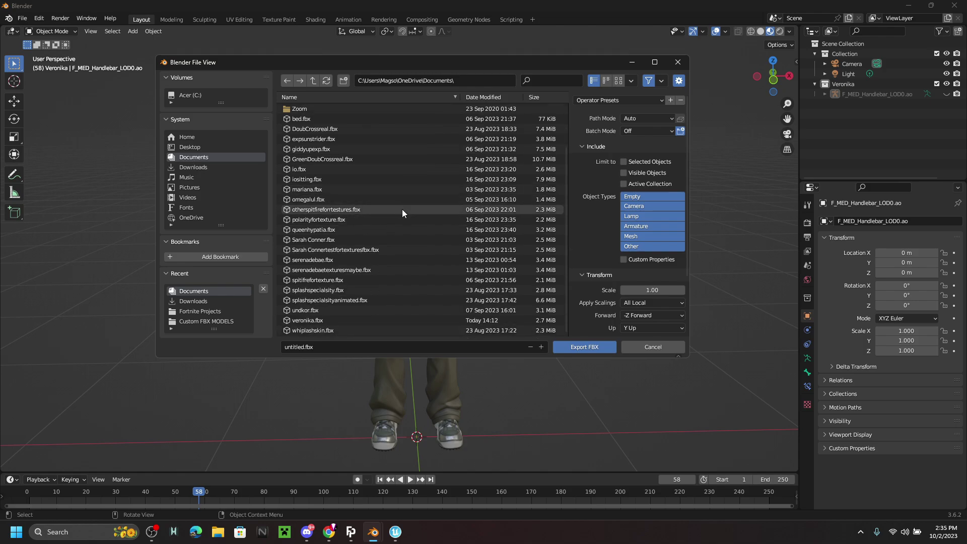
click(328, 343)
text(vero)
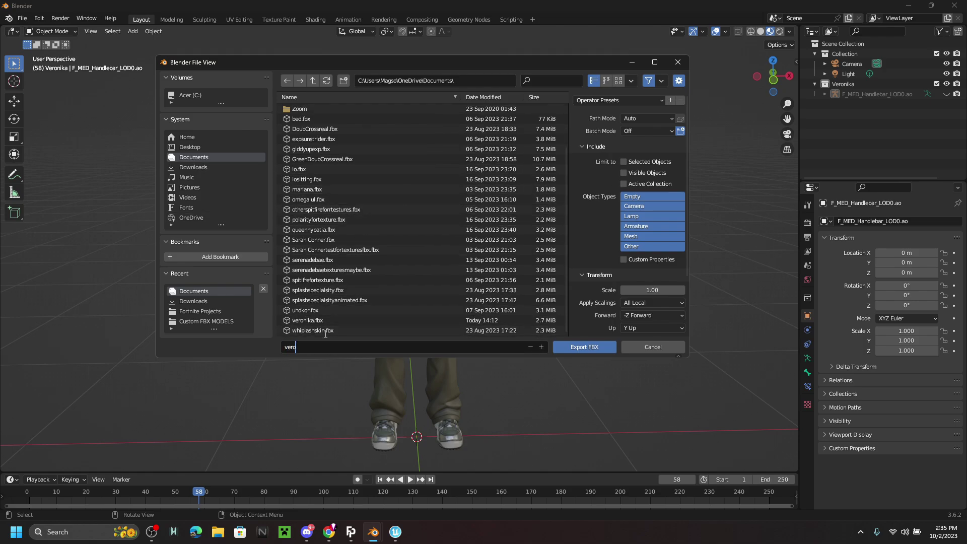
text(nika)
click(565, 346)
click(567, 346)
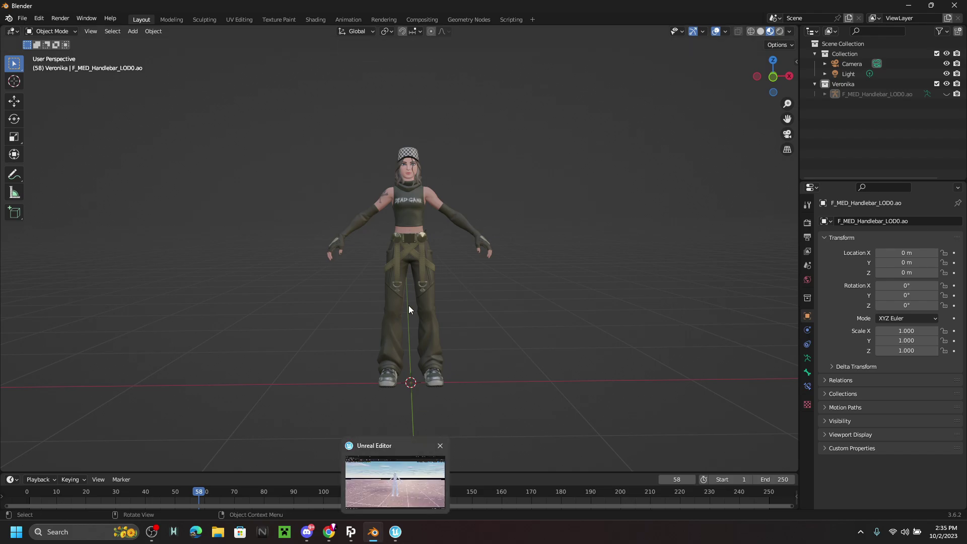
- Switch to Unreal Editor for Fortnite and open the Content Drawer
click(396, 532)
right_drag(286, 251, 121, 292)
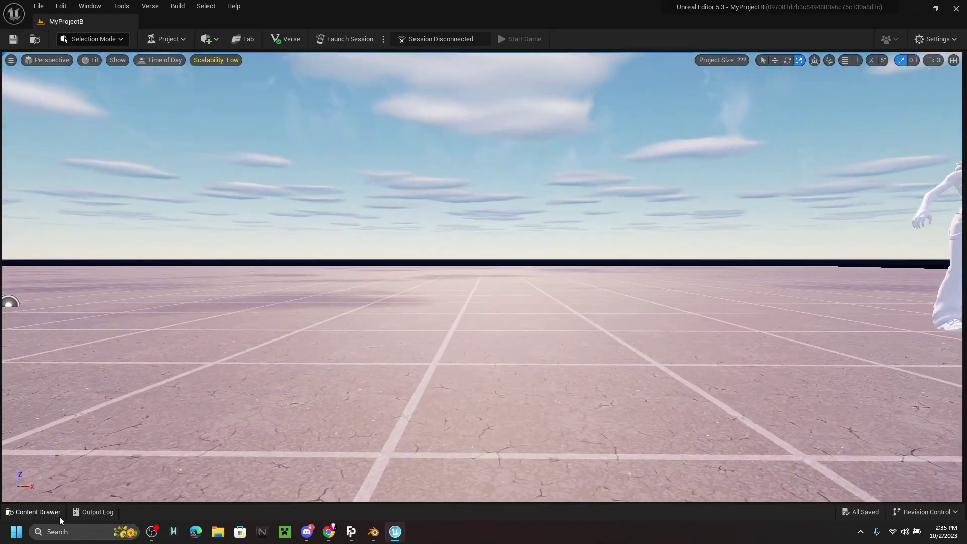
click(42, 513)
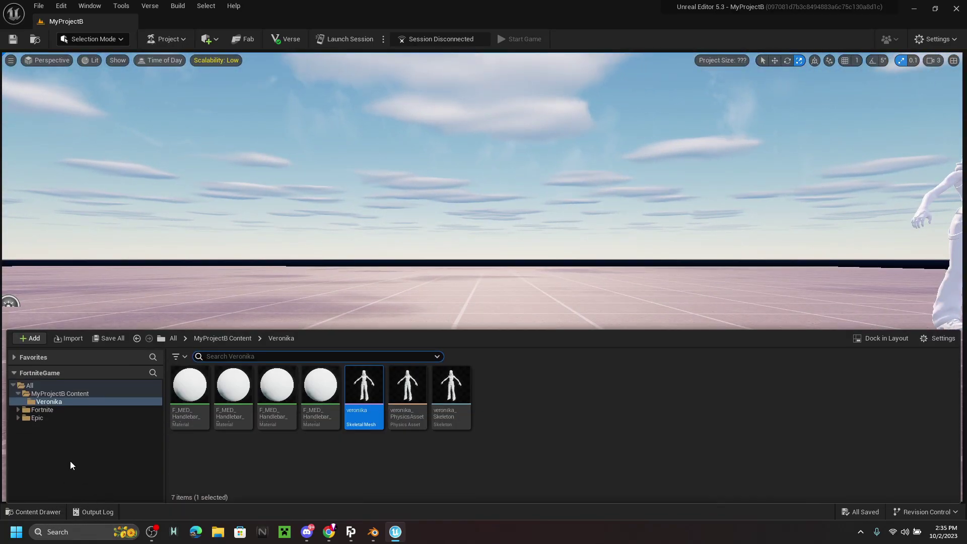
- Create a new subfolder named Veronika1 inside the Veronika content folder
right_click(65, 402)
click(99, 231)
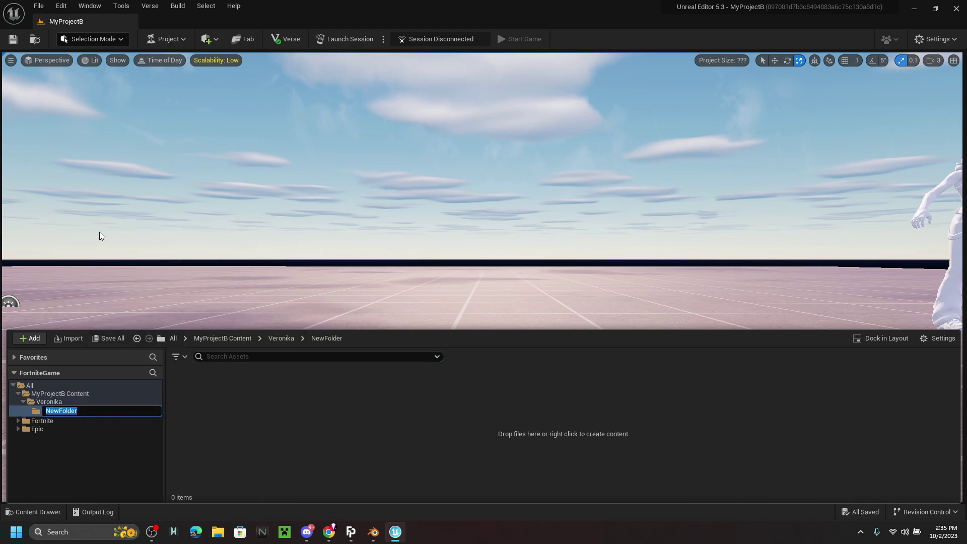
key(BackSpace)
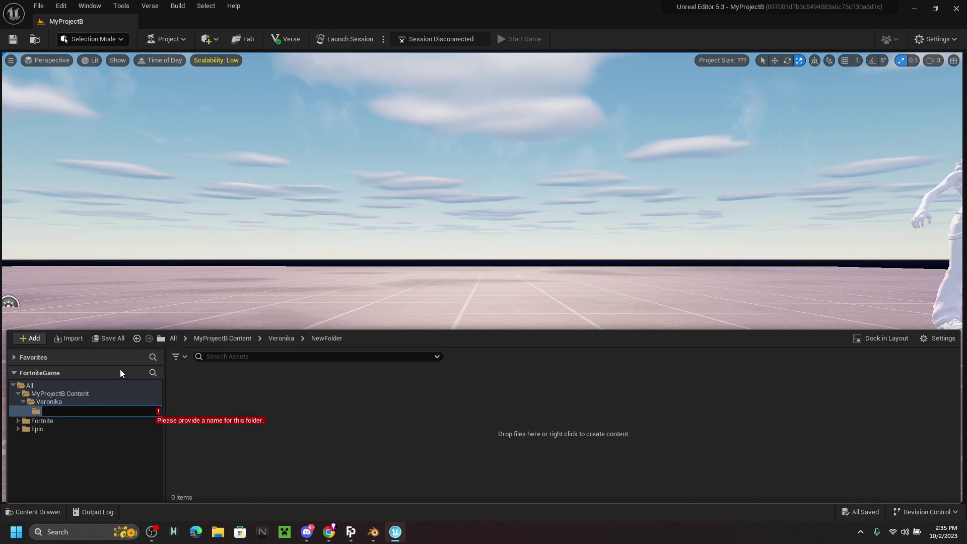
text(Ver)
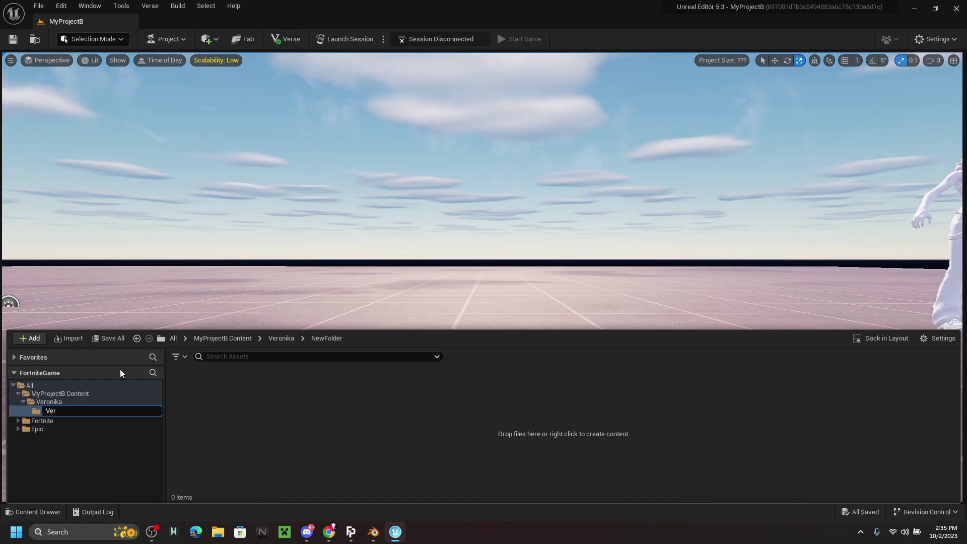
text(onika1)
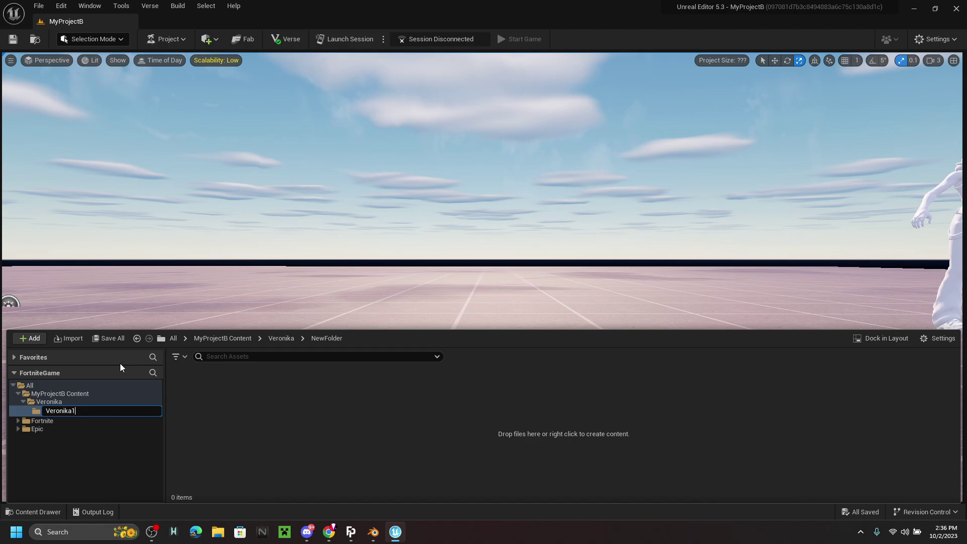
key(Return)
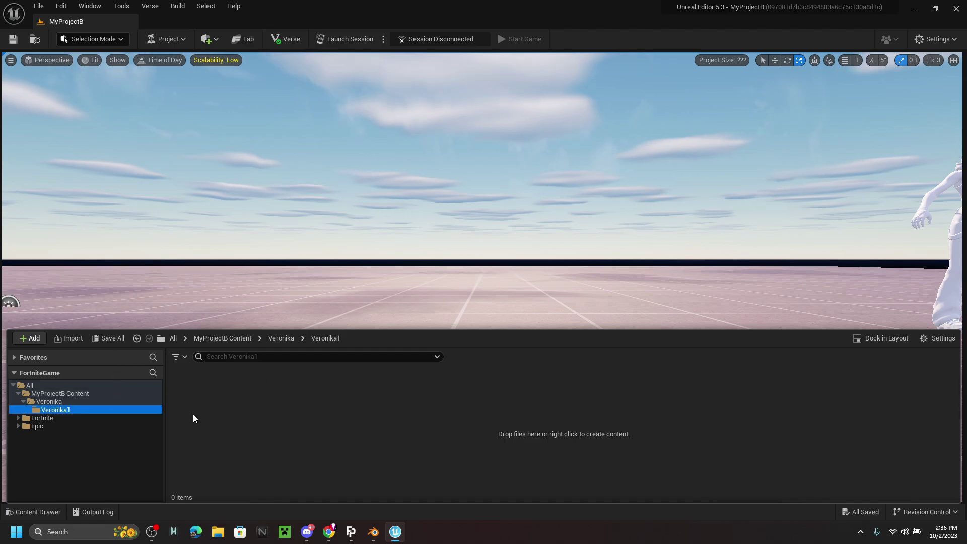
- Choose veronika.fbx from the Documents folder as the file to import into Veronika1
click(71, 339)
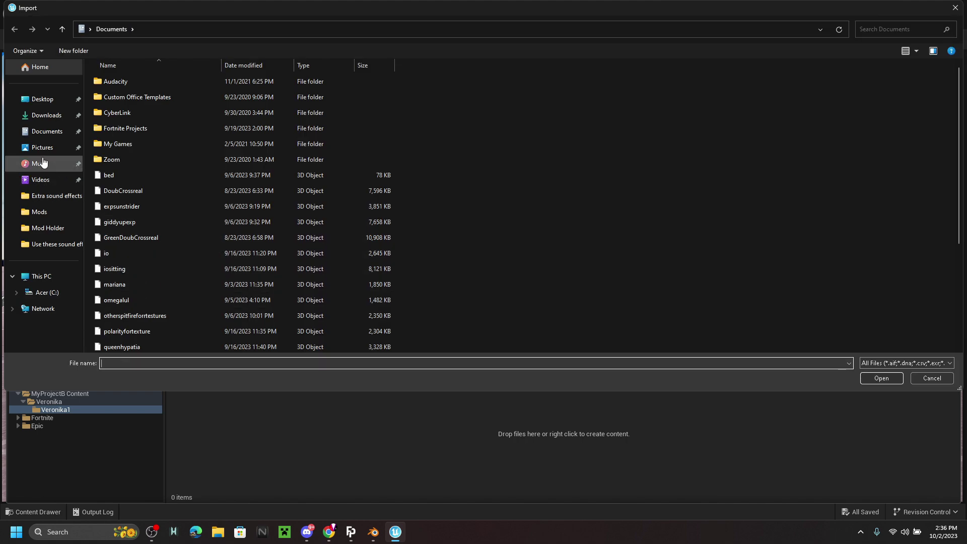
scroll(198, 225, down, 1)
scroll(196, 225, down, 3)
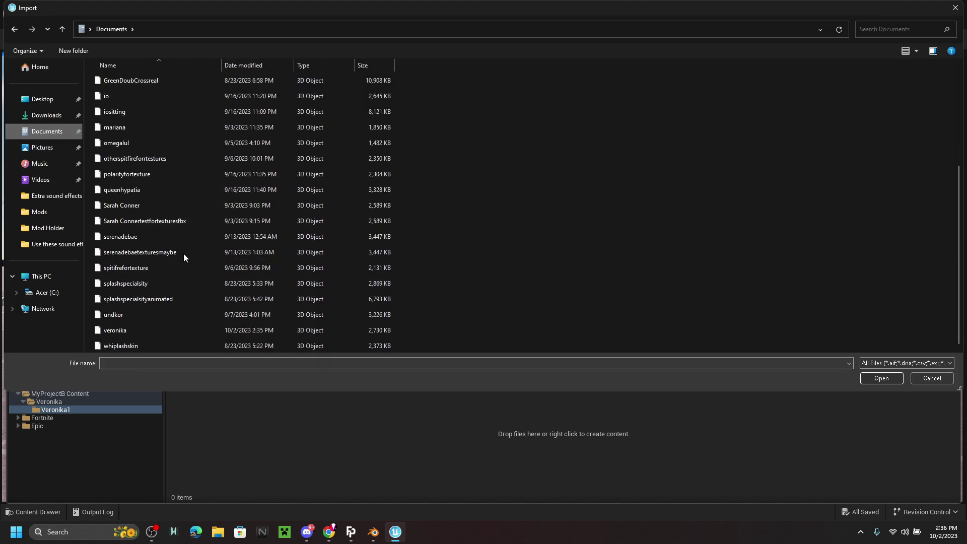
click(116, 331)
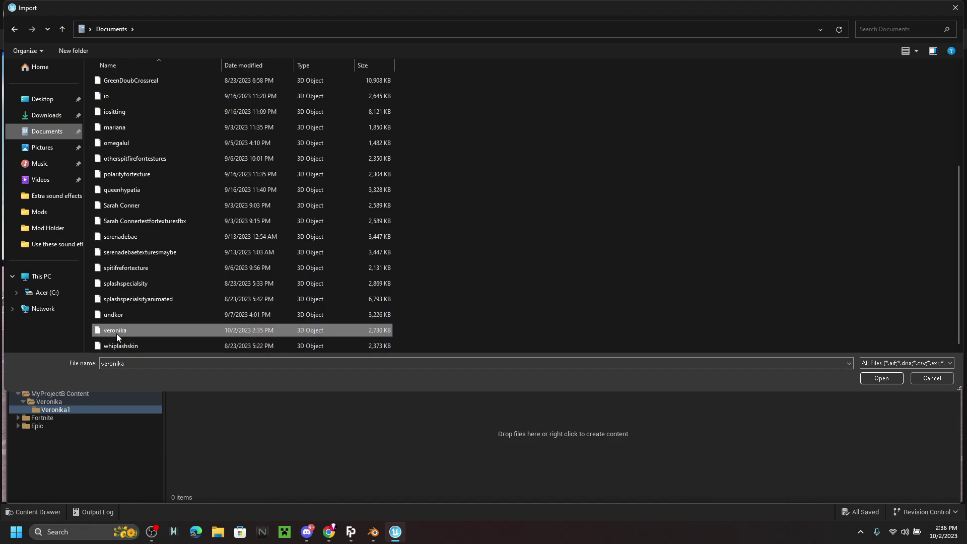
click(889, 378)
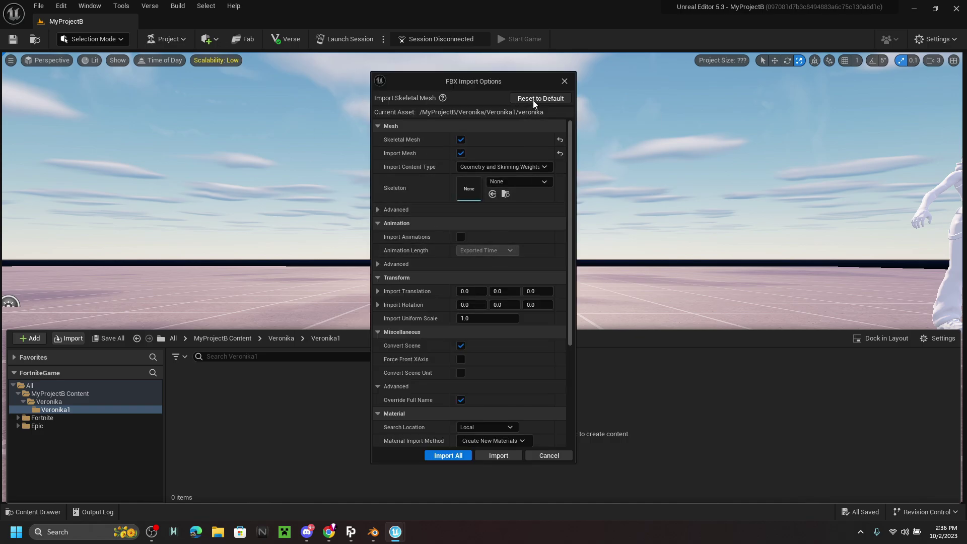
- Import all from veronika.fbx with the skeletal mesh options and dismiss the imported-assets list
scroll(510, 366, down, 1)
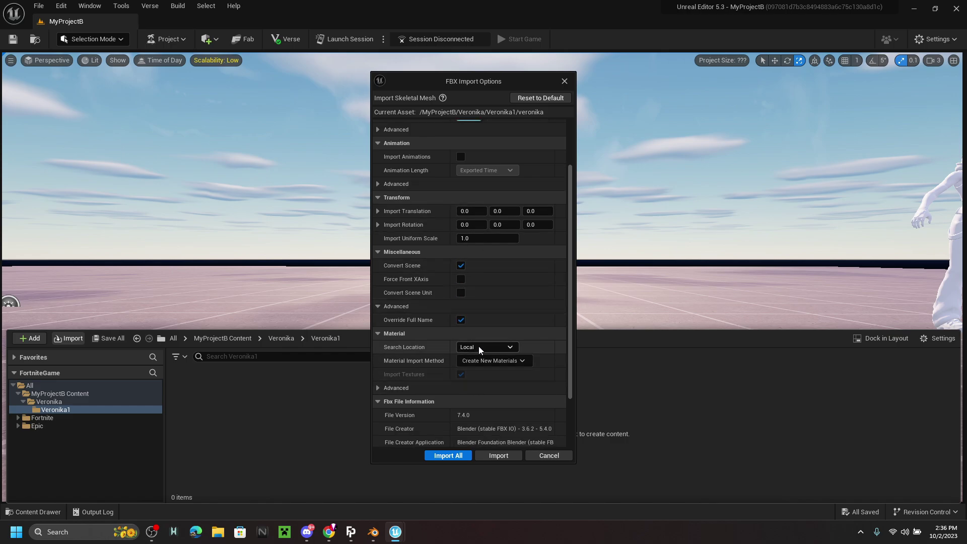
scroll(477, 332, down, 2)
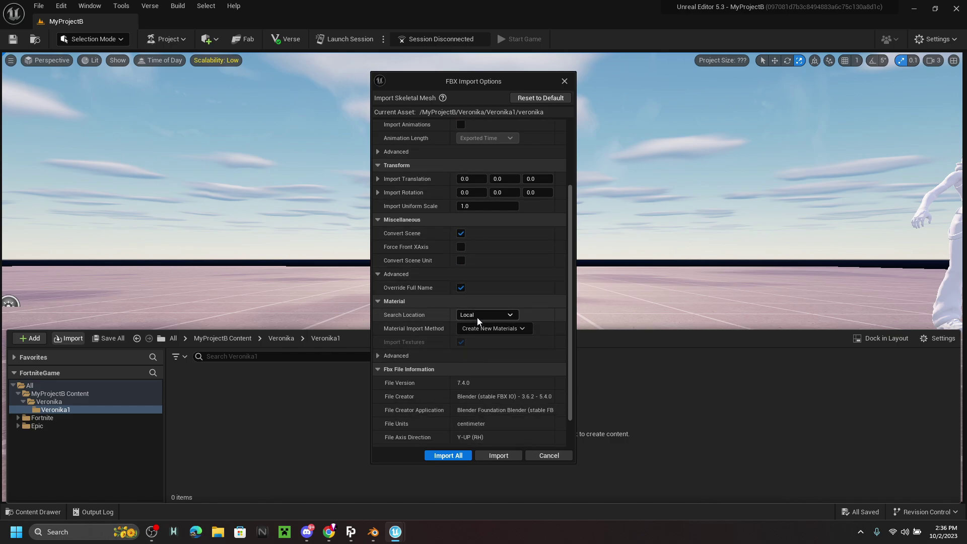
click(448, 455)
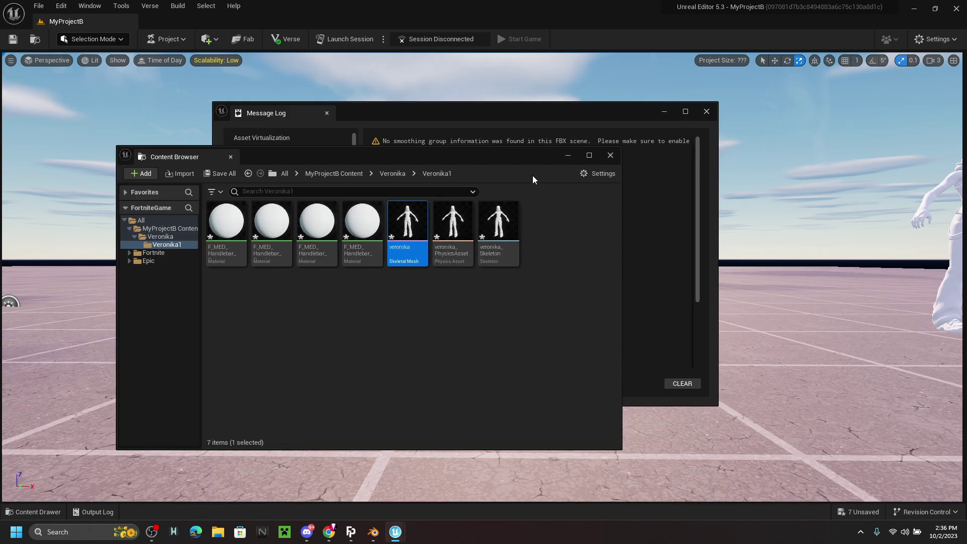
click(610, 155)
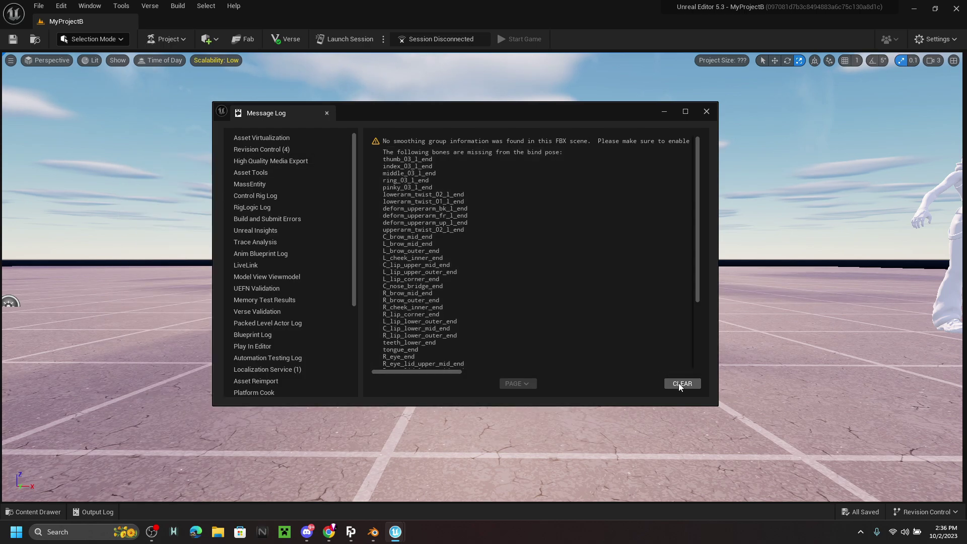
- Clear and close the message log, review the seven Veronika1 assets, then close the drawer
click(682, 384)
click(706, 111)
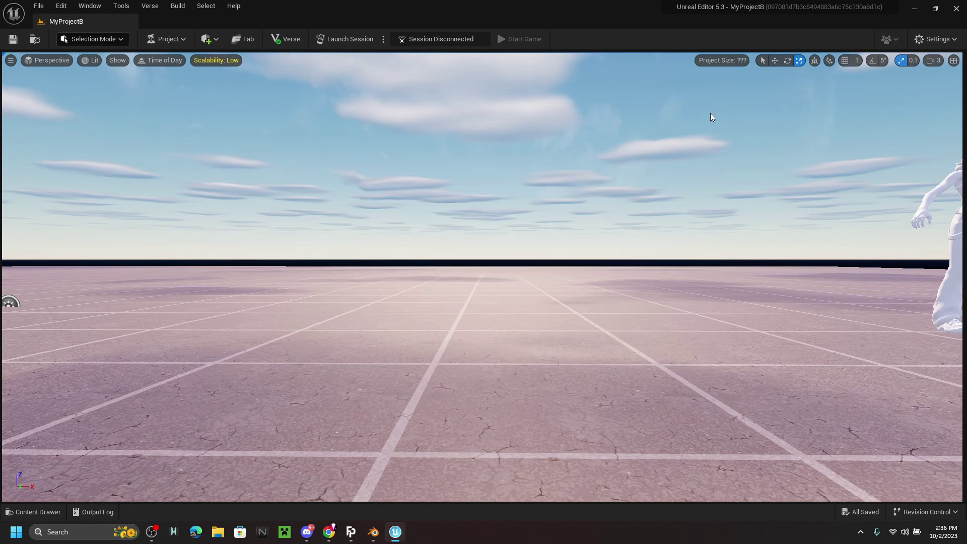
click(44, 509)
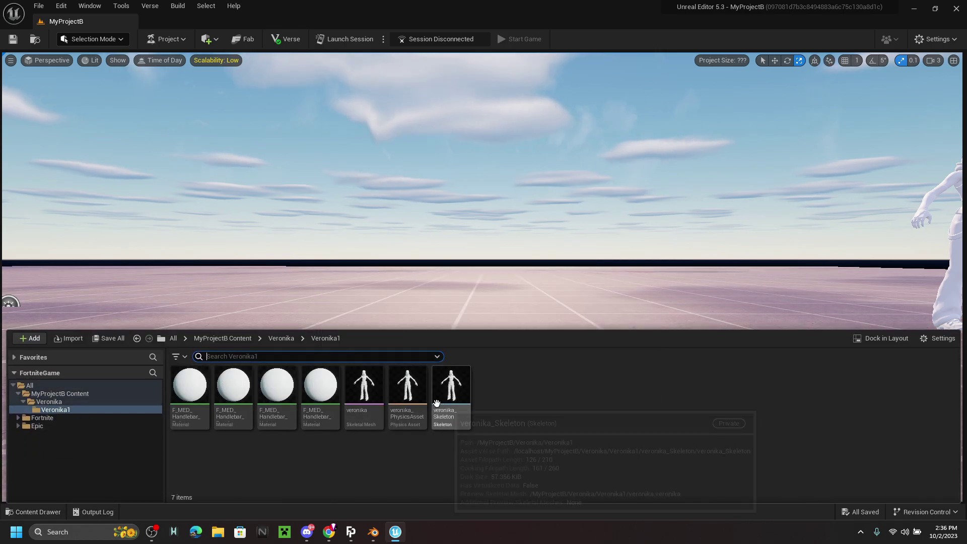
mouse_move(377, 398)
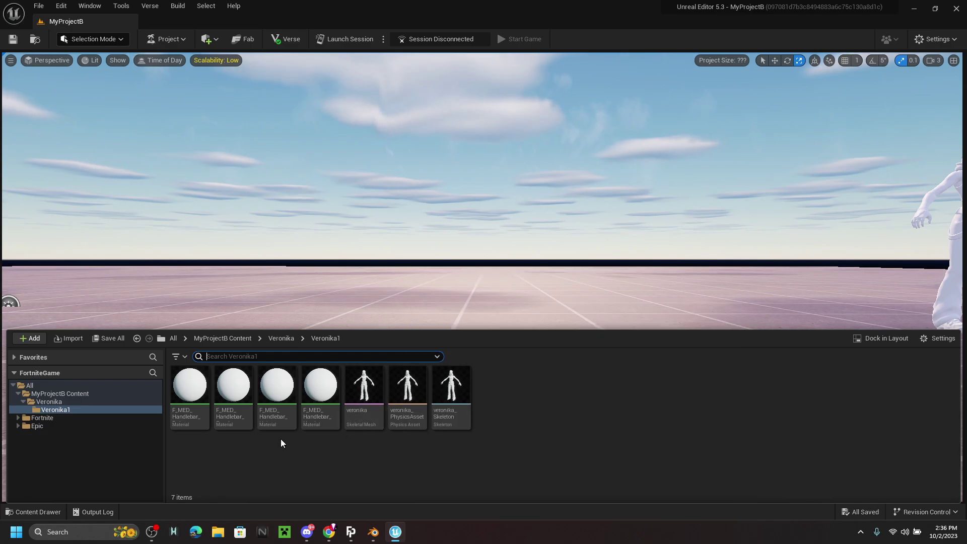
mouse_move(331, 410)
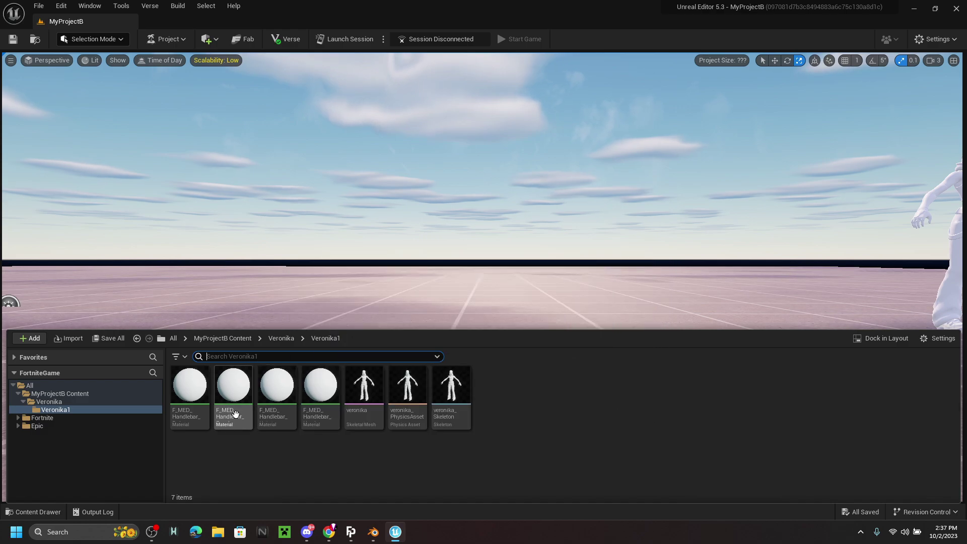
mouse_move(235, 412)
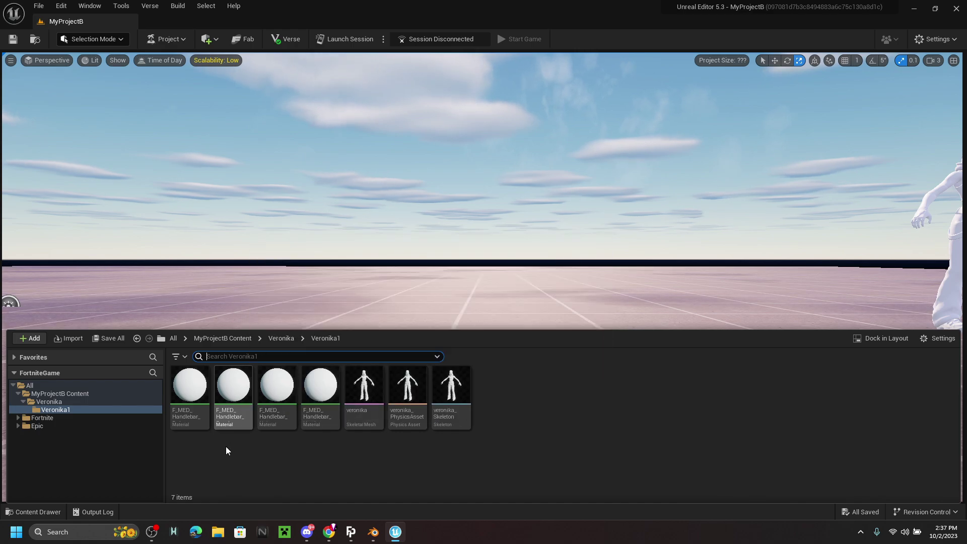
mouse_move(200, 399)
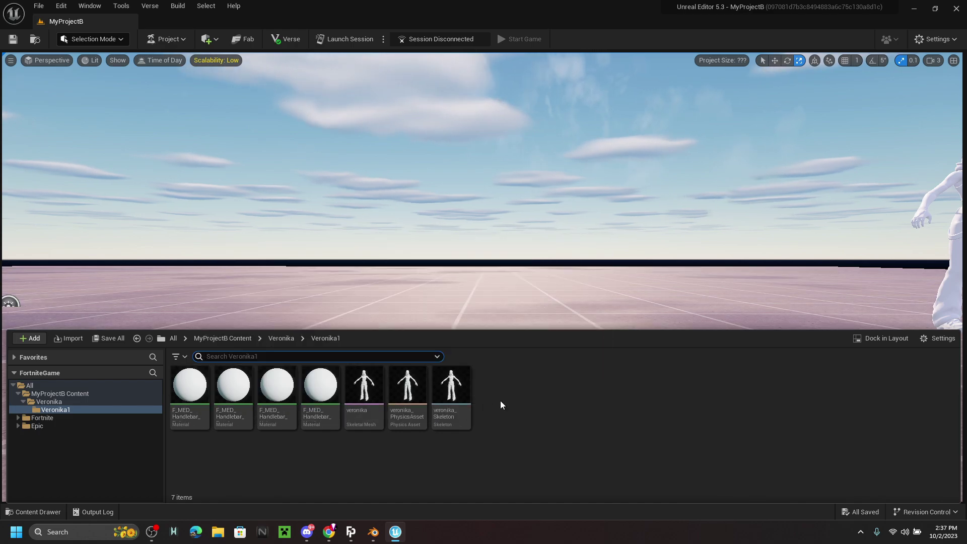
click(485, 295)
- Place the veronika skeletal mesh from Veronika1 on the level floor near centre
click(458, 216)
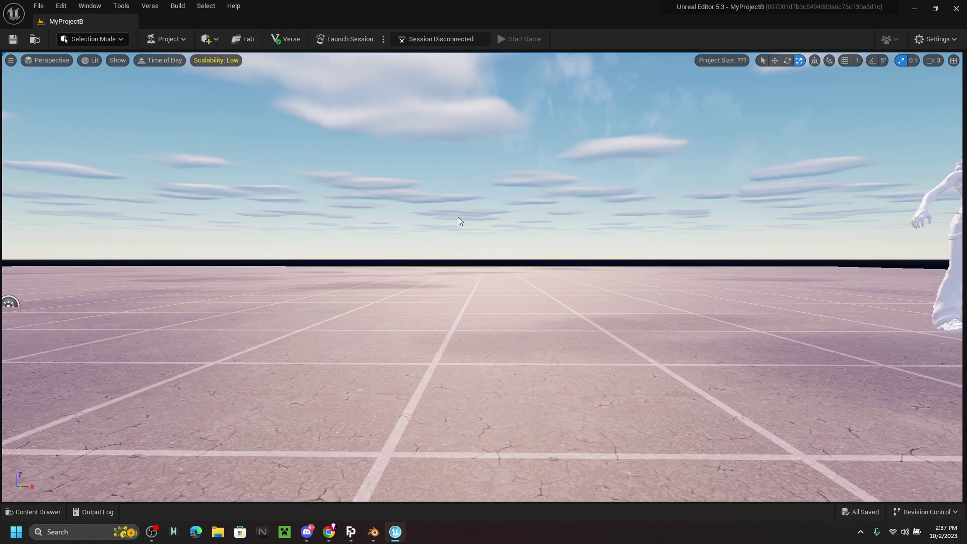
right_drag(458, 216, 469, 250)
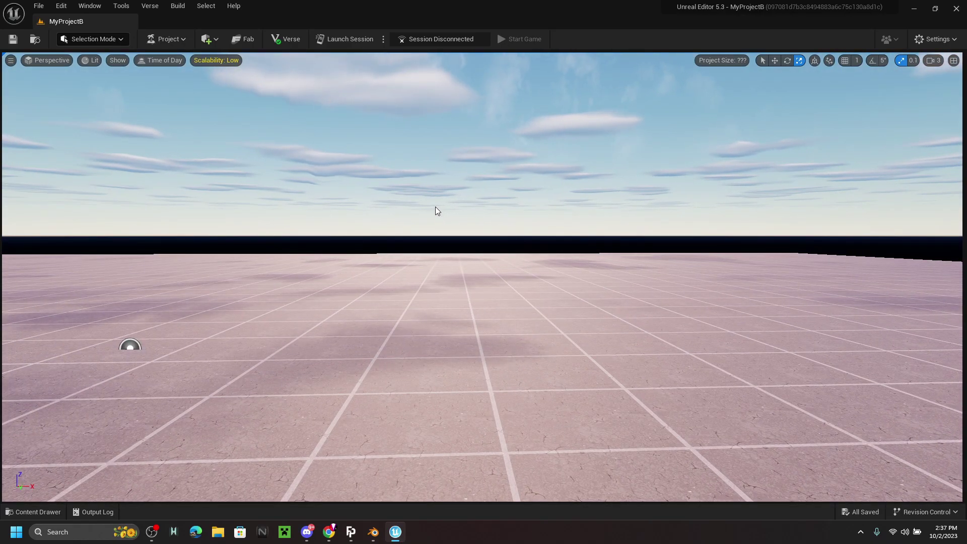
right_drag(444, 218, 445, 229)
key(ctrl+space)
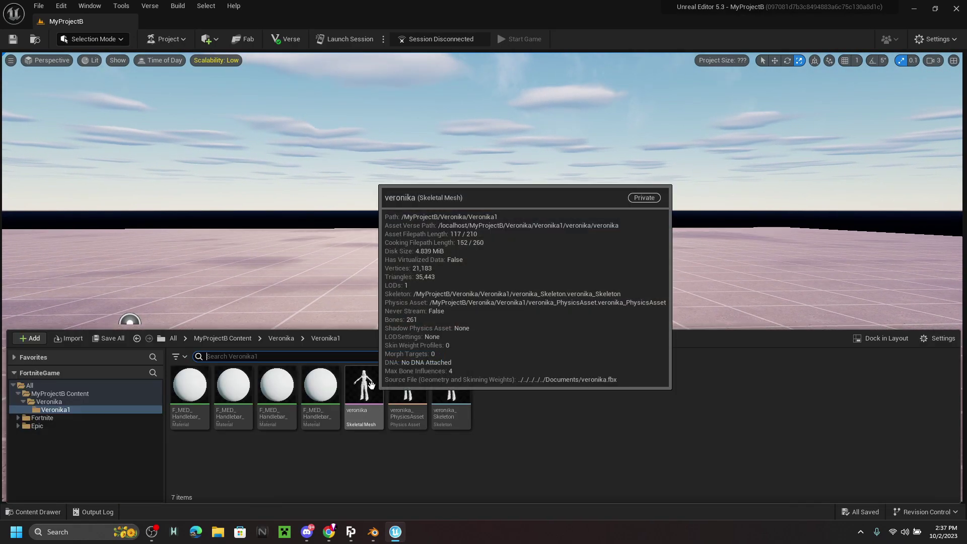
drag(408, 392, 410, 283)
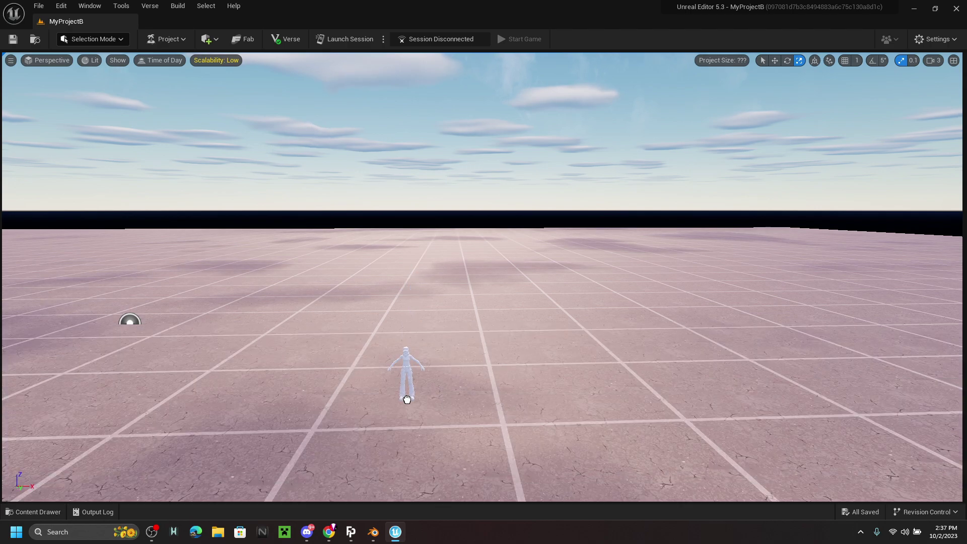
drag(495, 306, 495, 305)
right_drag(495, 306, 617, 224)
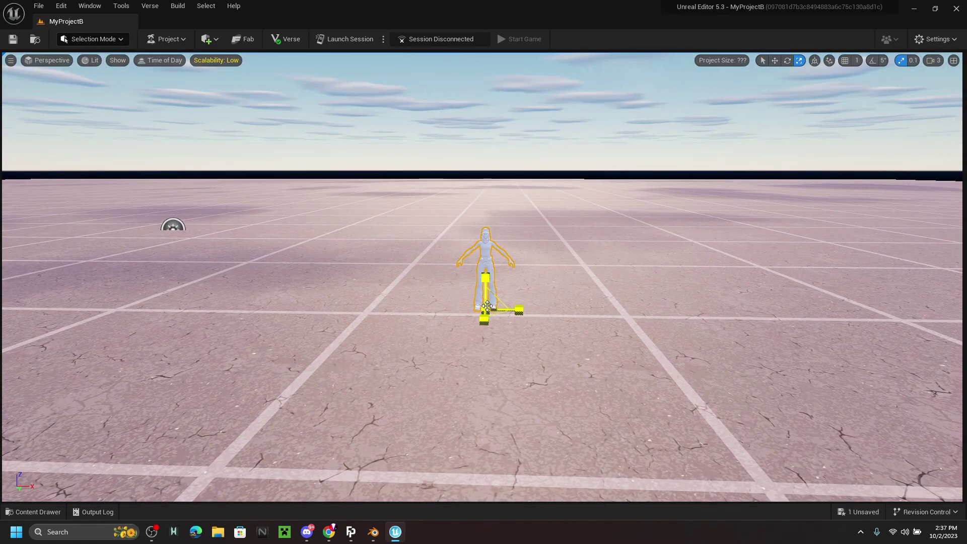
- Scale the veronika character up to well over twice its imported height
drag(486, 304, 501, 272)
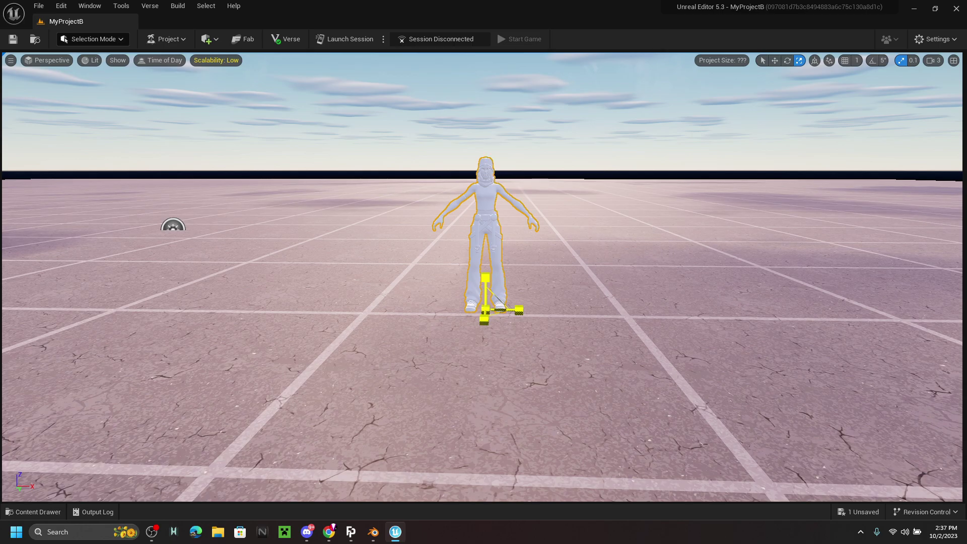
drag(501, 271, 498, 282)
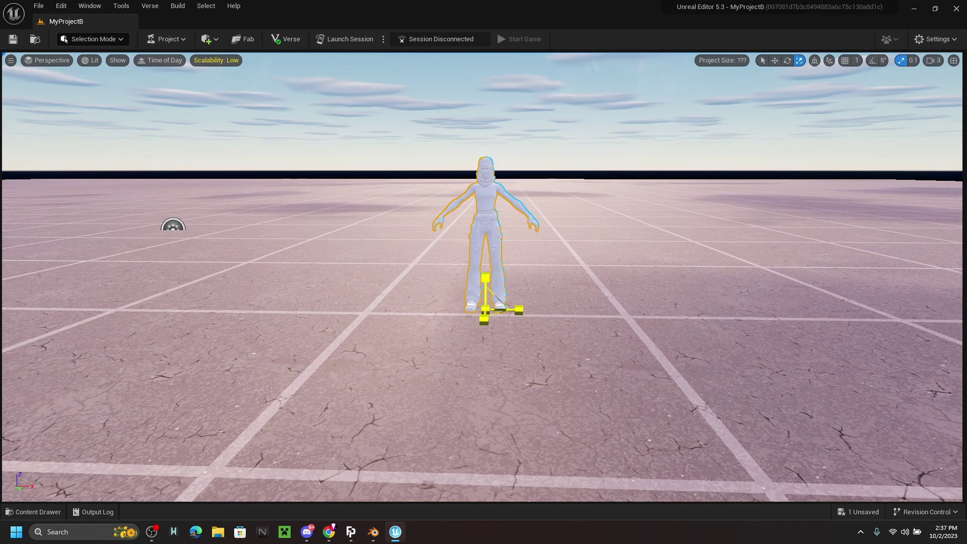
right_drag(498, 282, 547, 358)
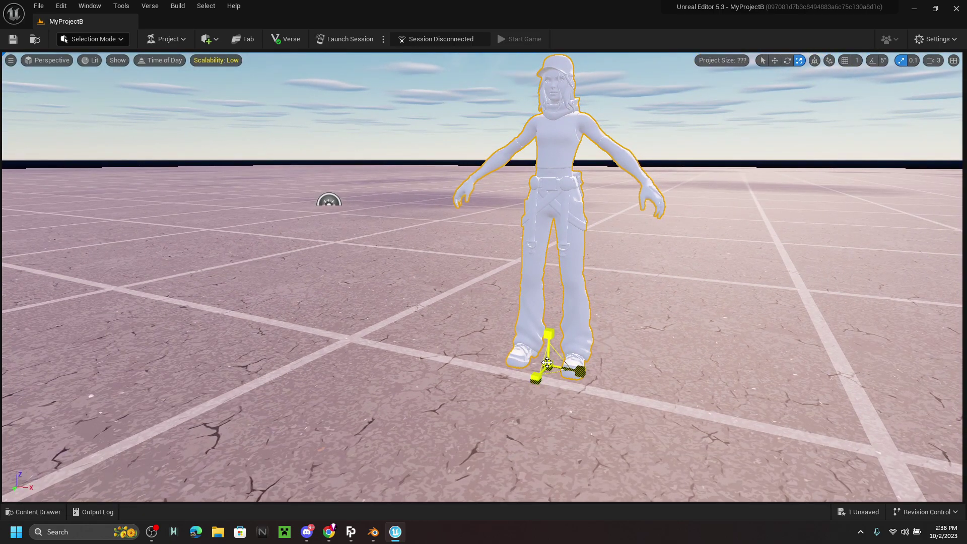
drag(547, 362, 552, 337)
right_drag(552, 338, 530, 409)
click(763, 60)
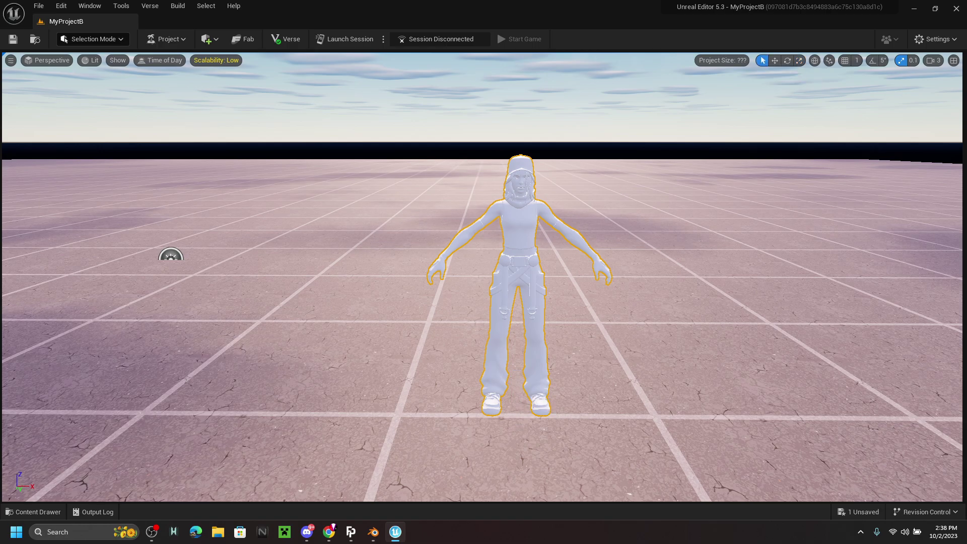
click(667, 227)
right_drag(667, 227, 452, 230)
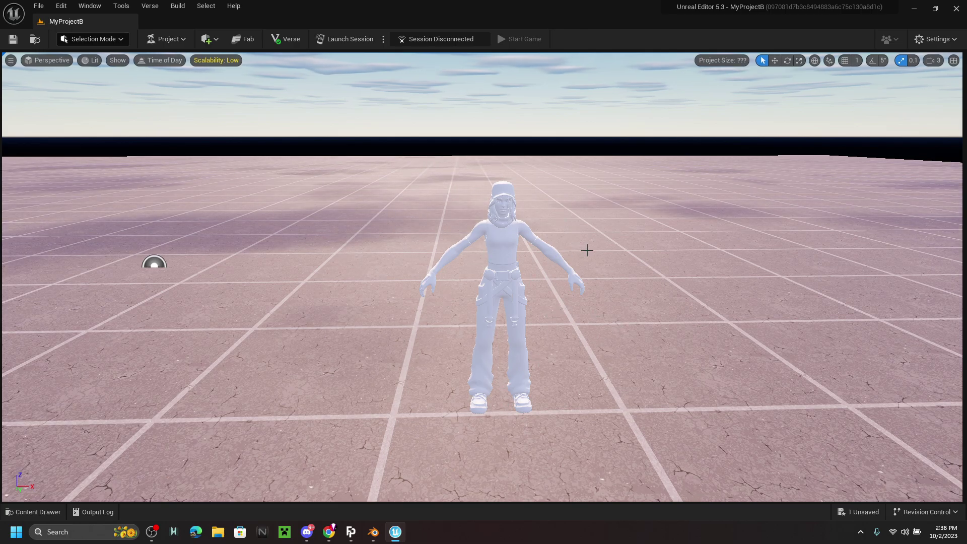
key(Right)
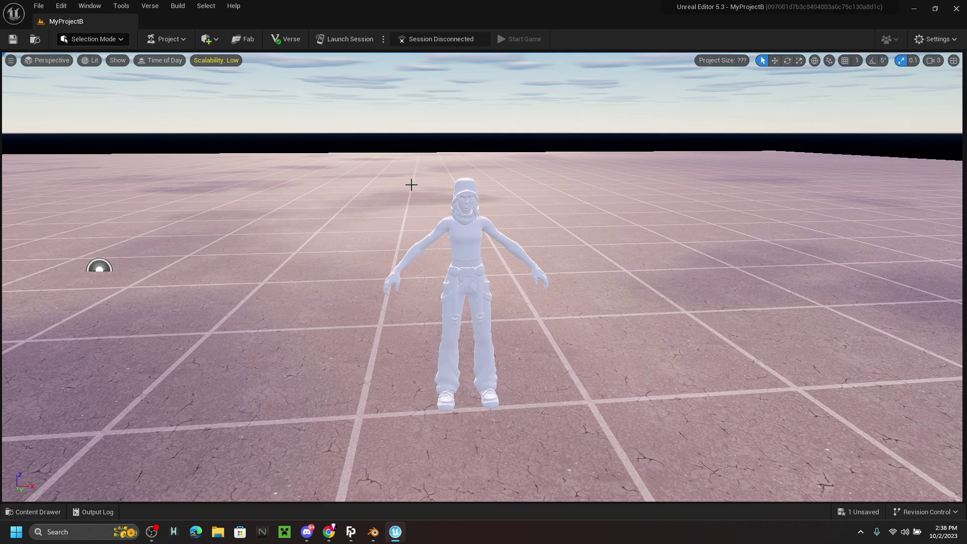
mouse_move(567, 183)
right_down()
mouse_move(552, 184)
mouse_move(594, 183)
mouse_move(567, 182)
right_up()
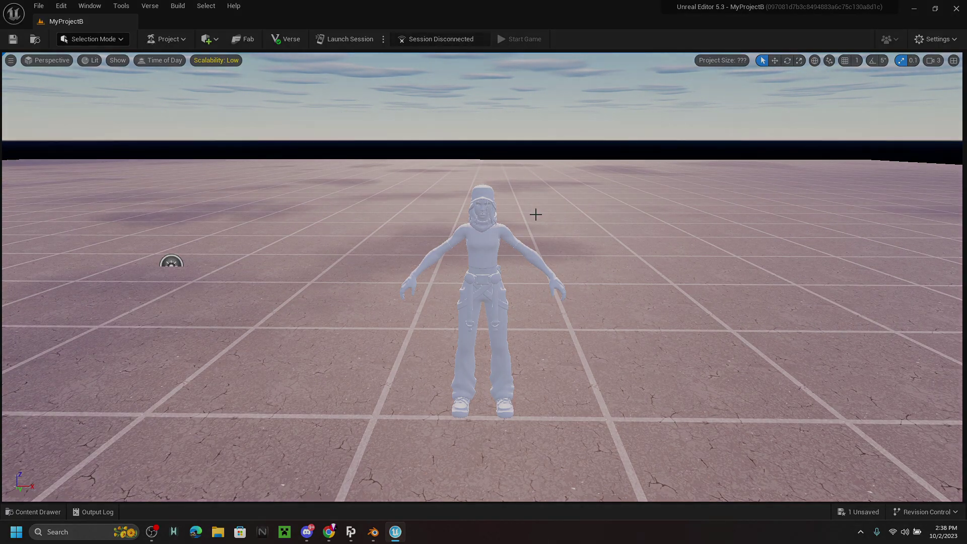